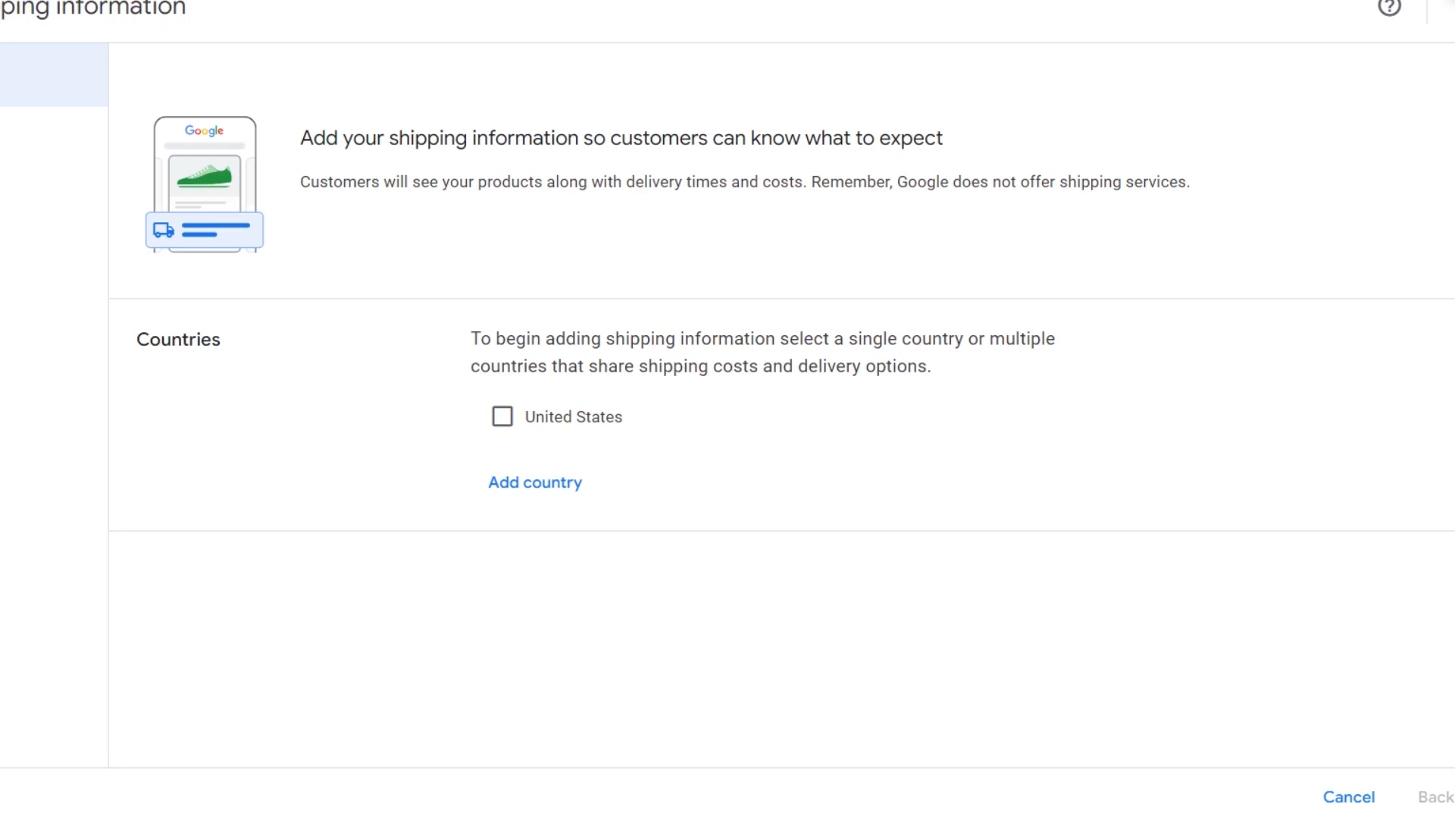
Choose the United States as the shipping country and apply the shipping policy to all products
left_click(502, 417)
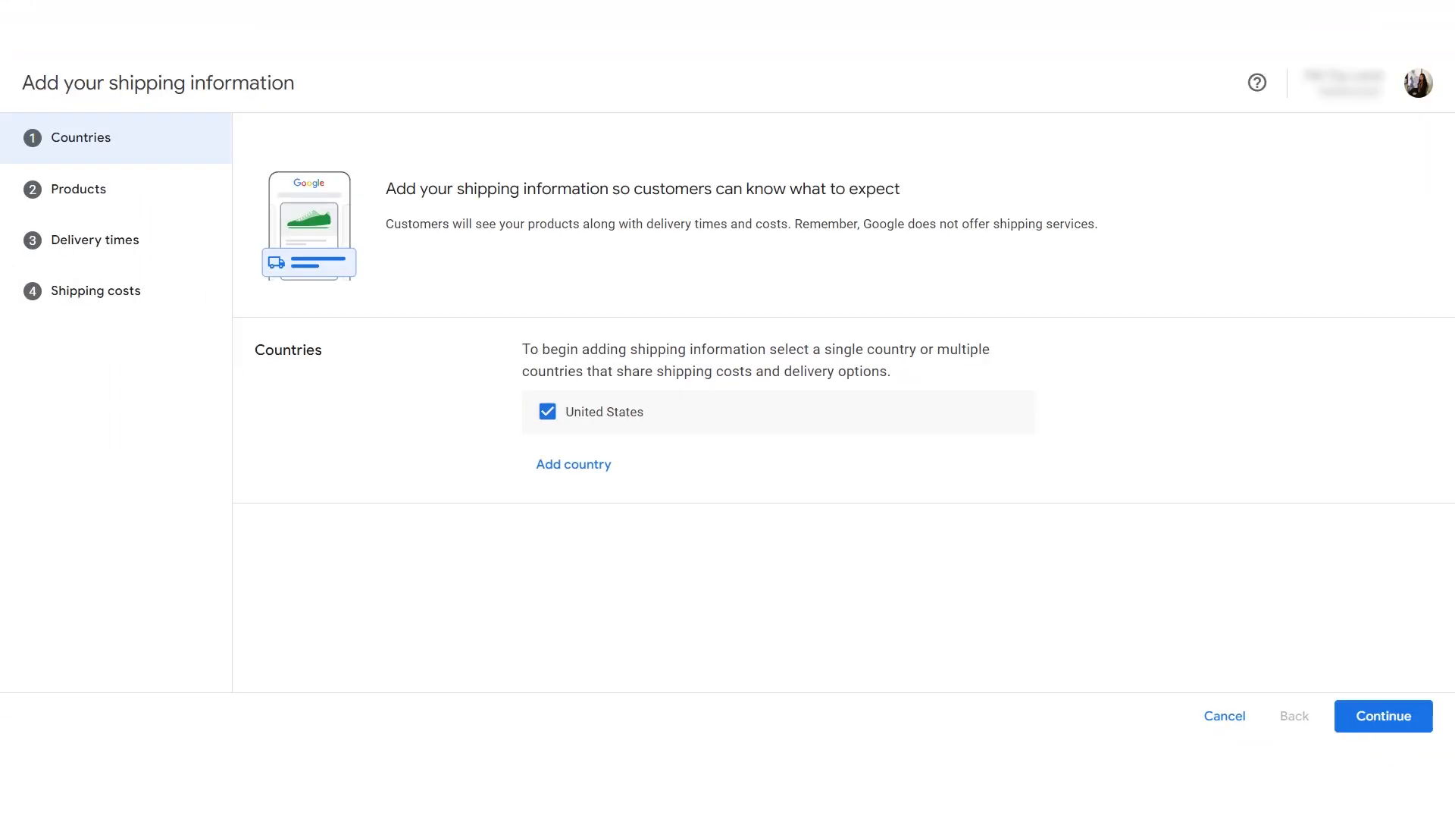
left_click(1382, 717)
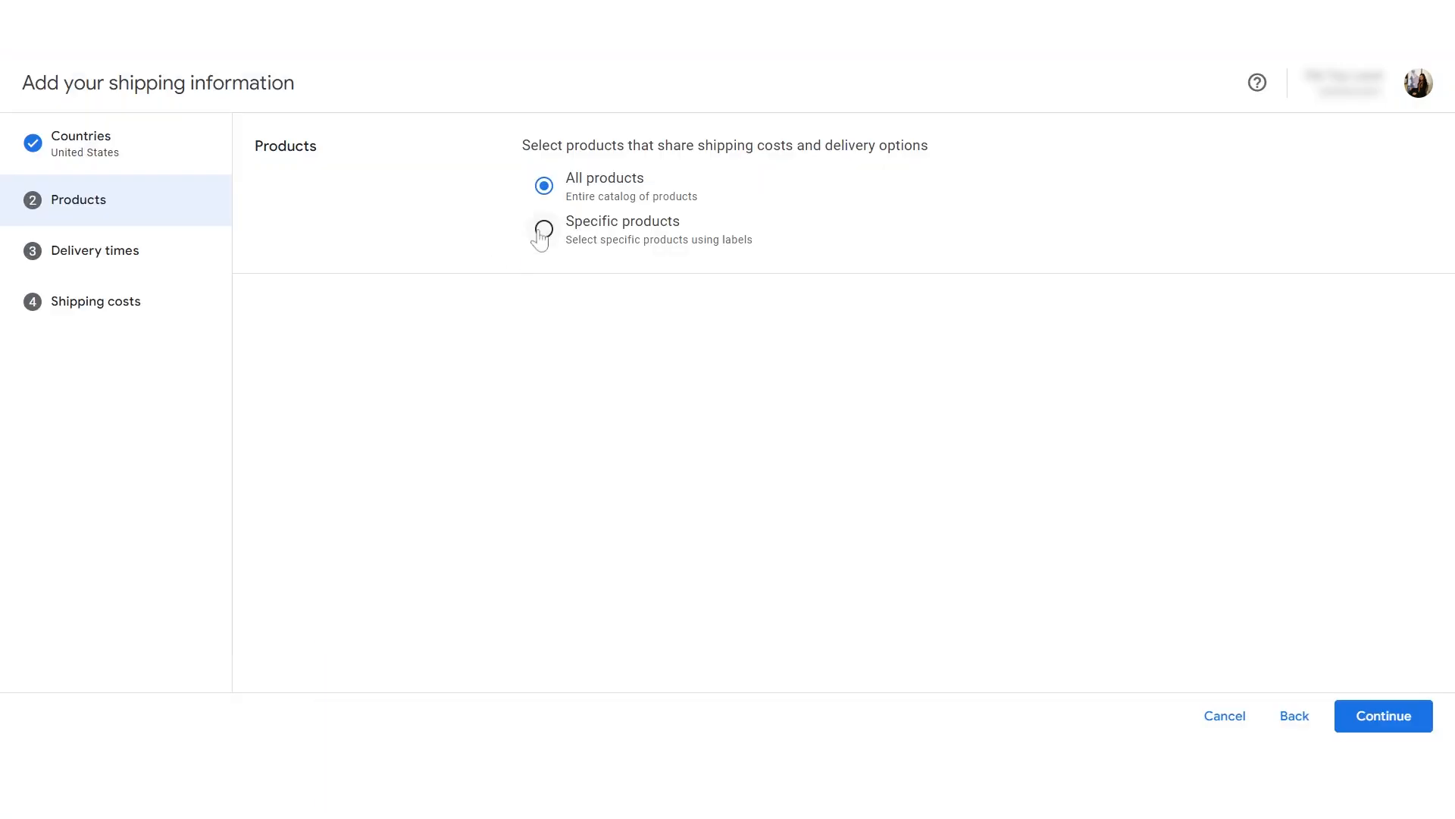
left_click(544, 229)
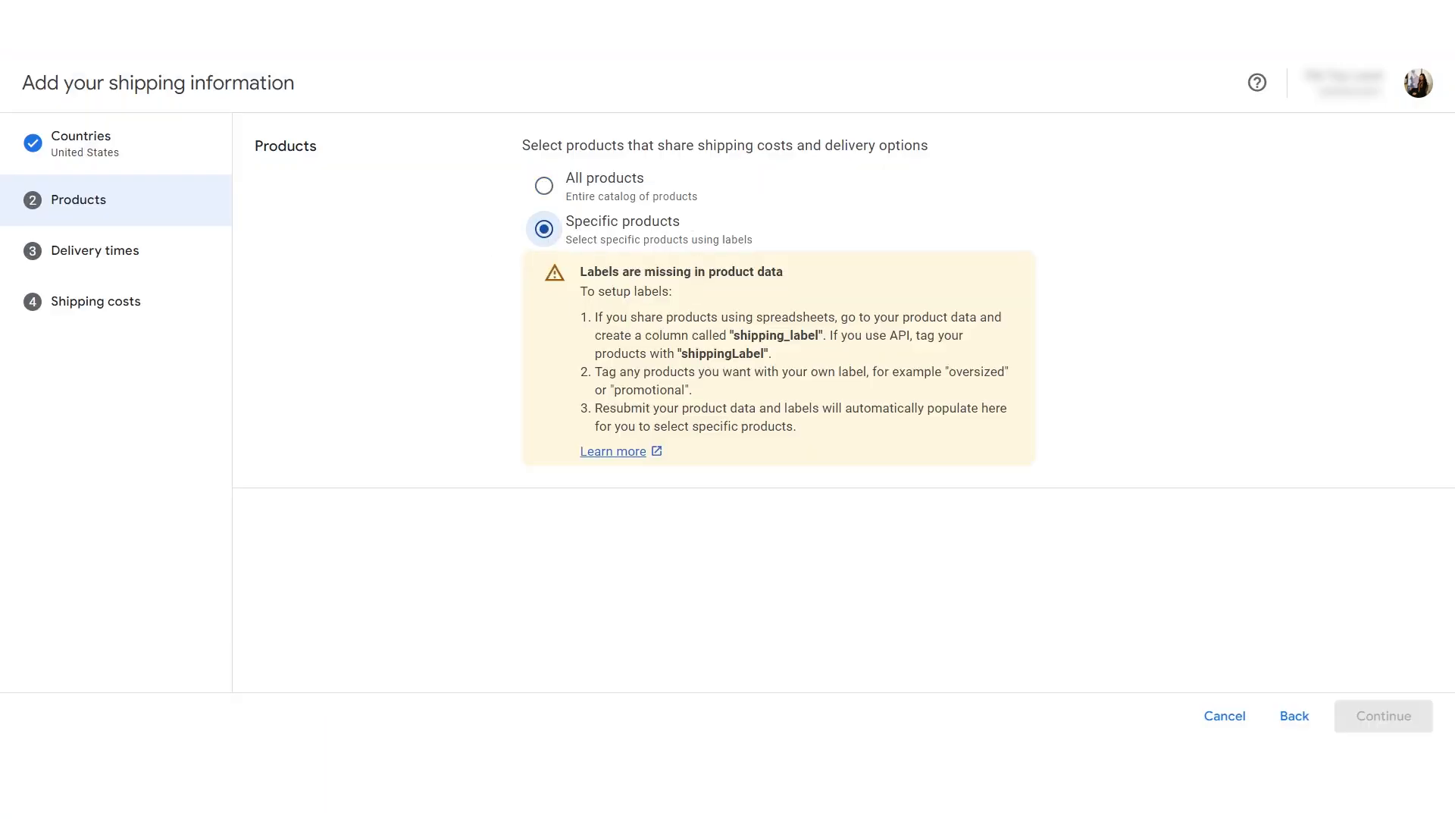
left_click(544, 186)
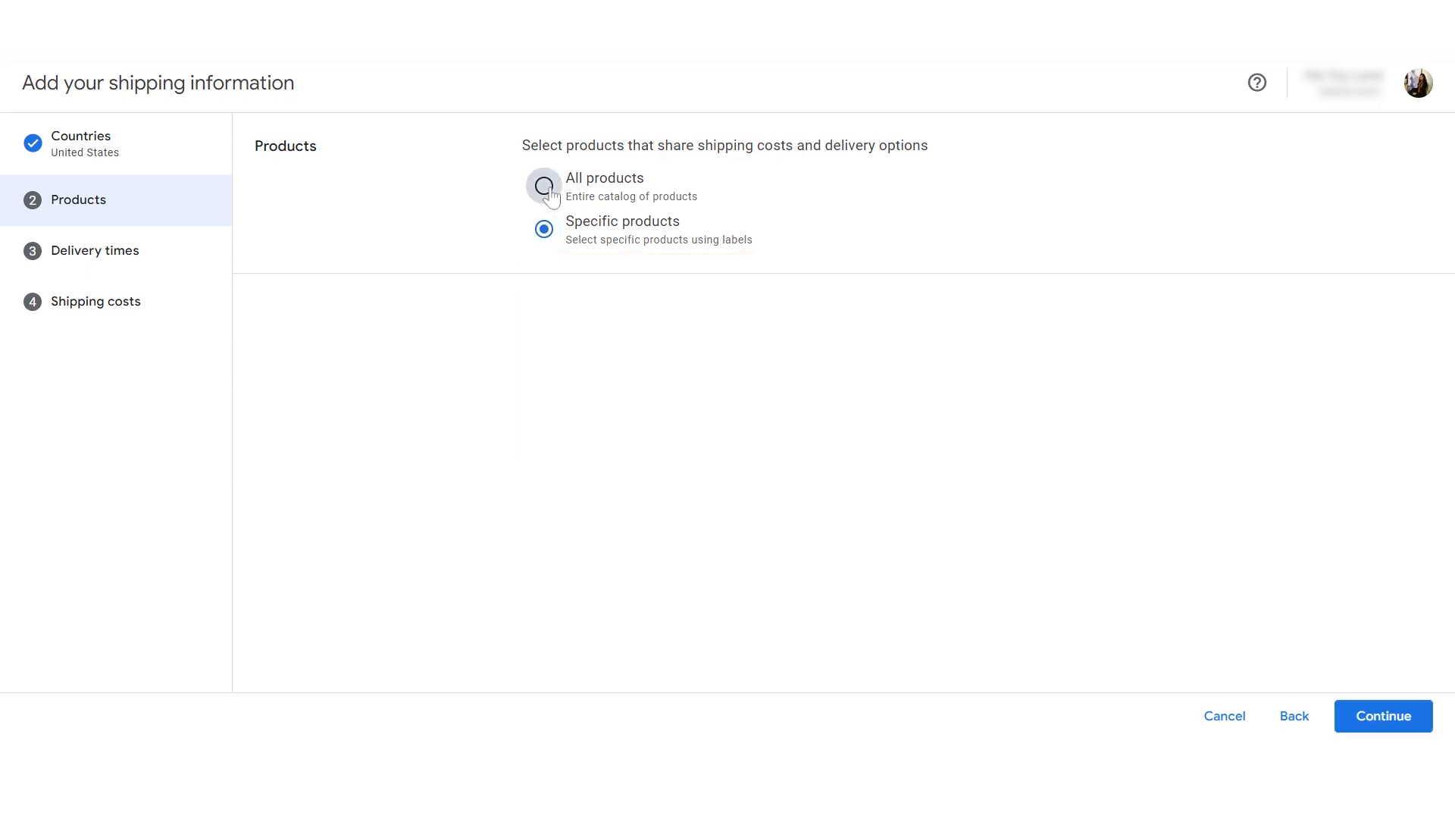
left_click(1370, 716)
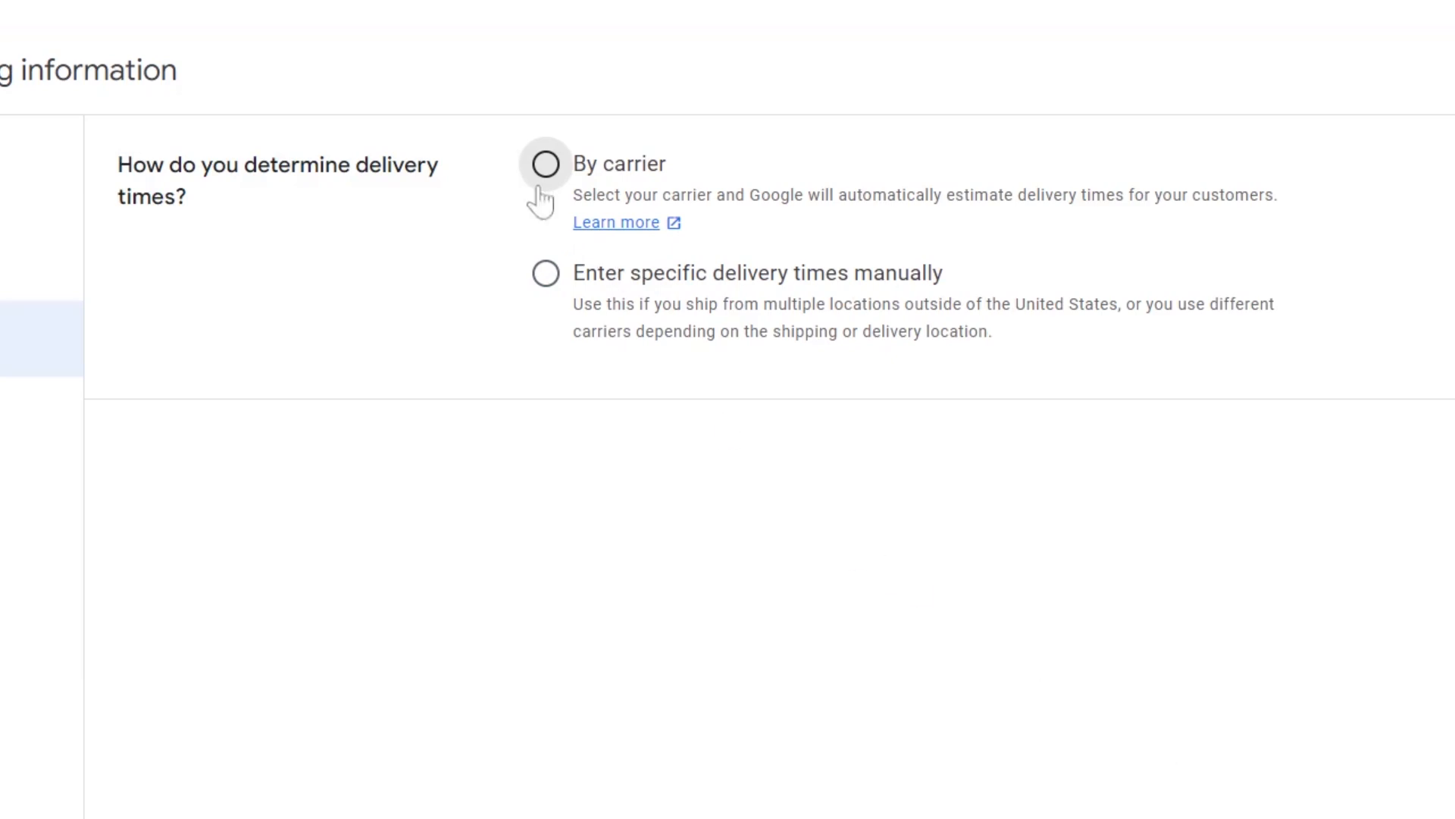
Choose manually entered delivery times and accept the default order cutoff, handling time and transit time for all destinations
left_click(545, 163)
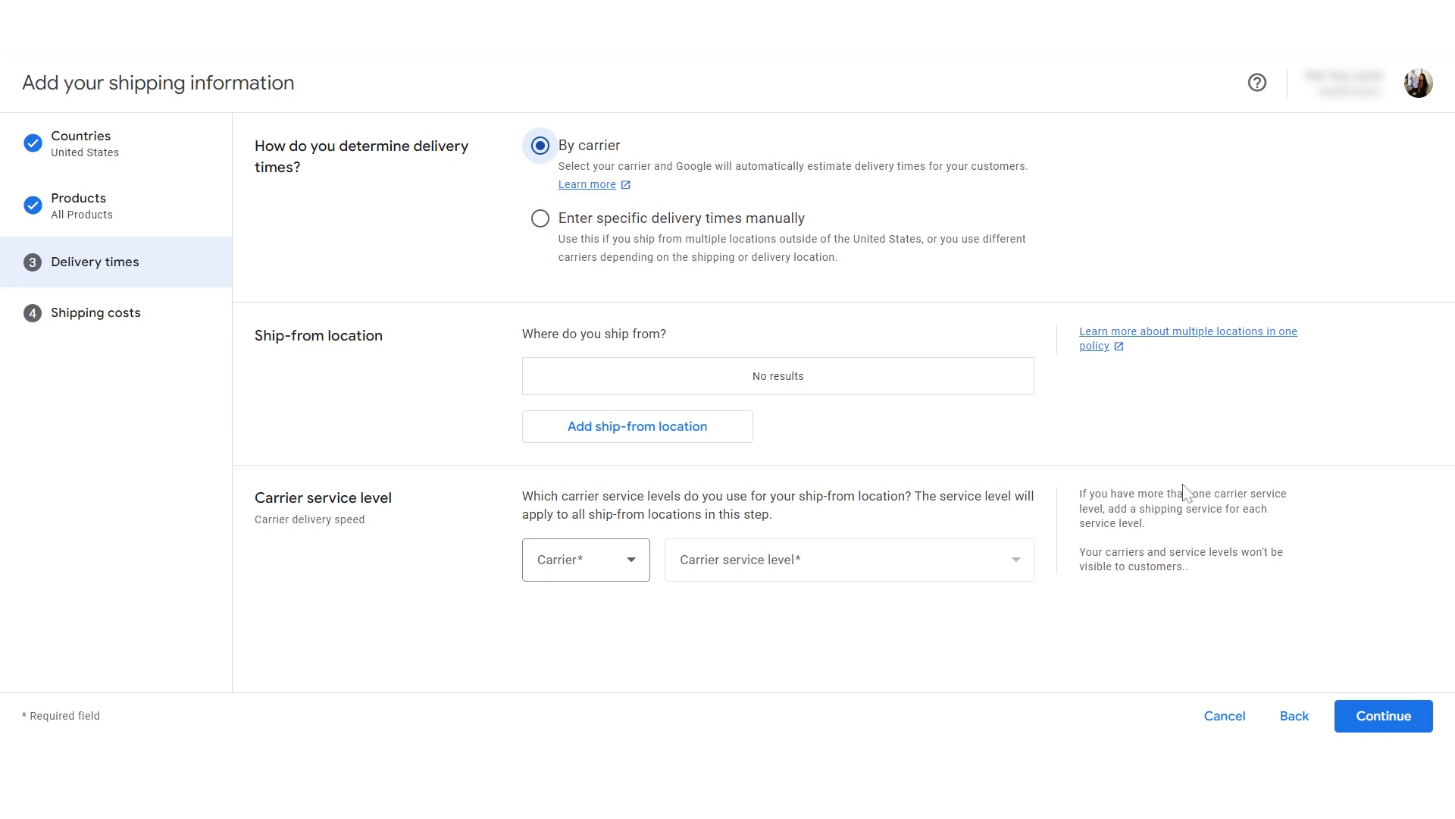
left_click(539, 219)
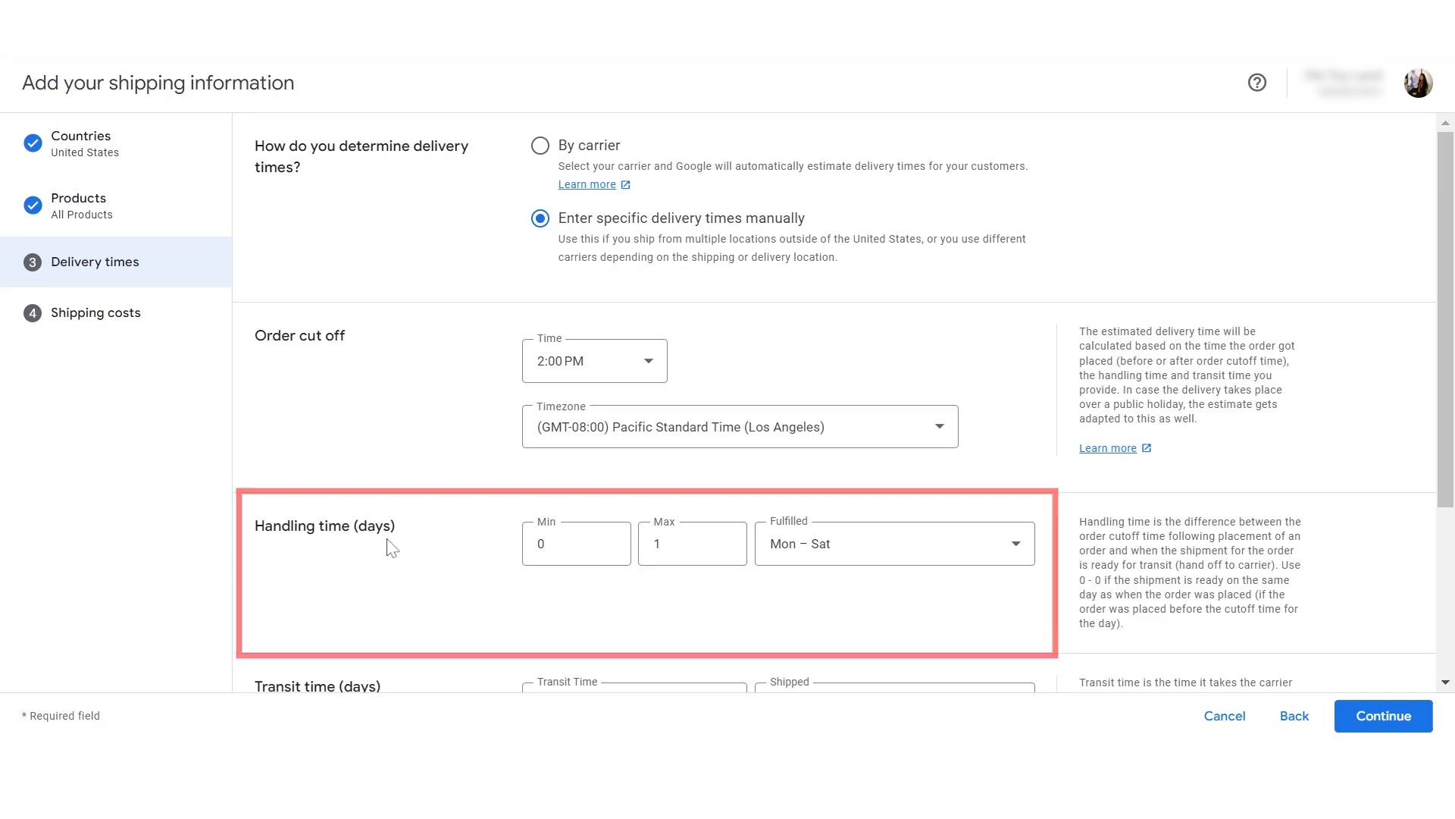
scroll(392, 547, "down", 2)
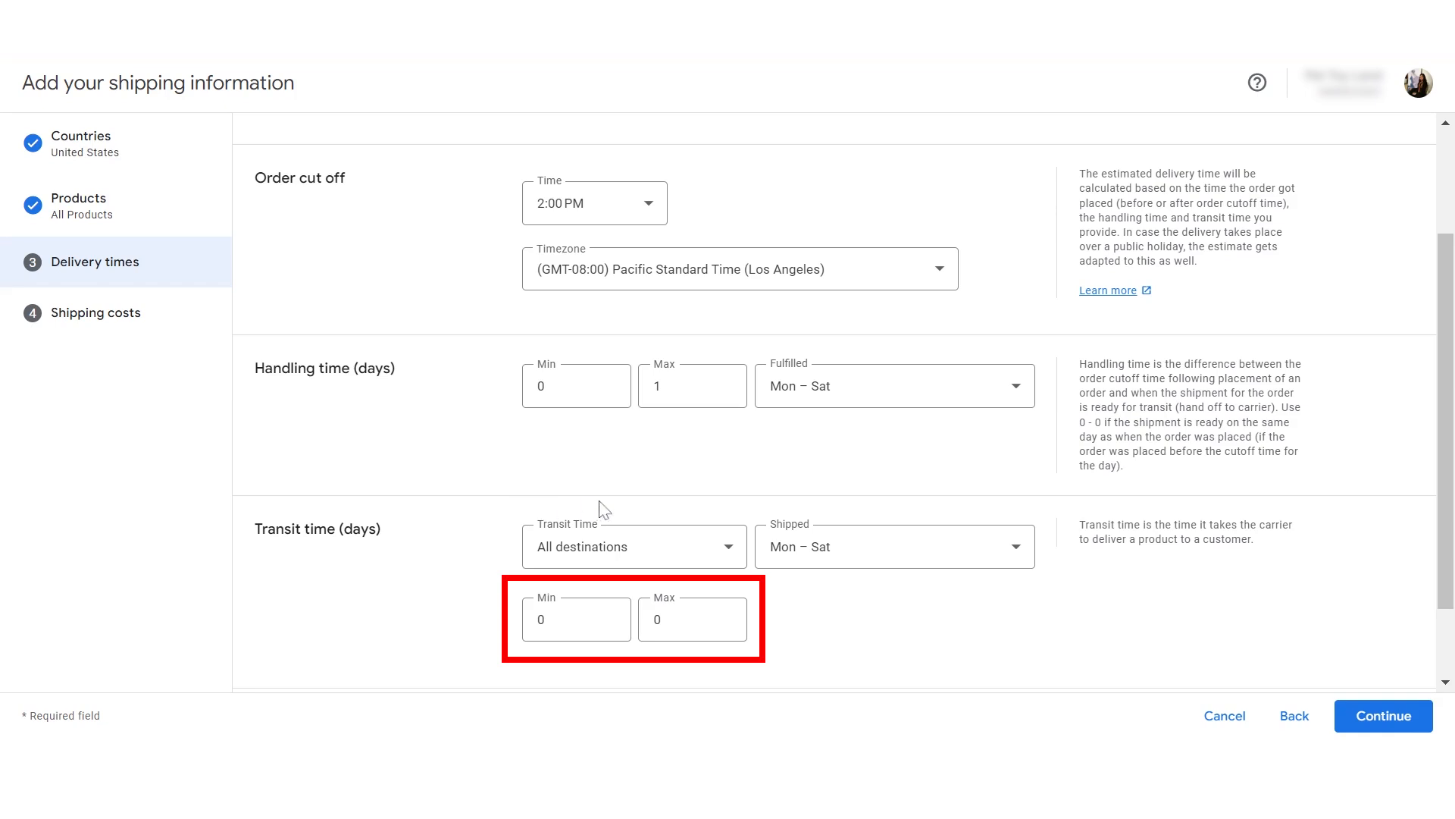
left_click(652, 552)
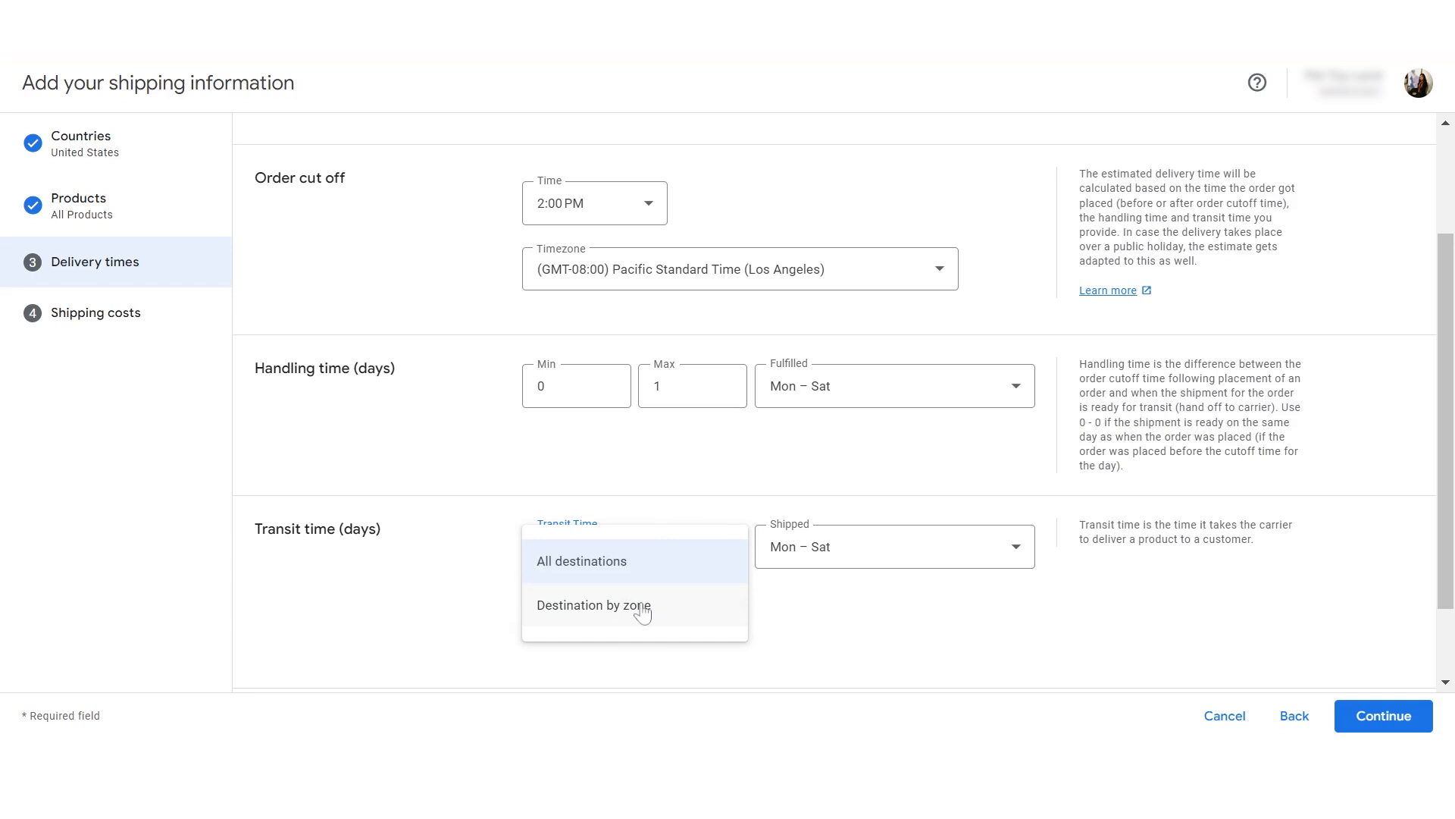
left_click(1450, 431)
left_click_drag(1450, 431, 1452, 496)
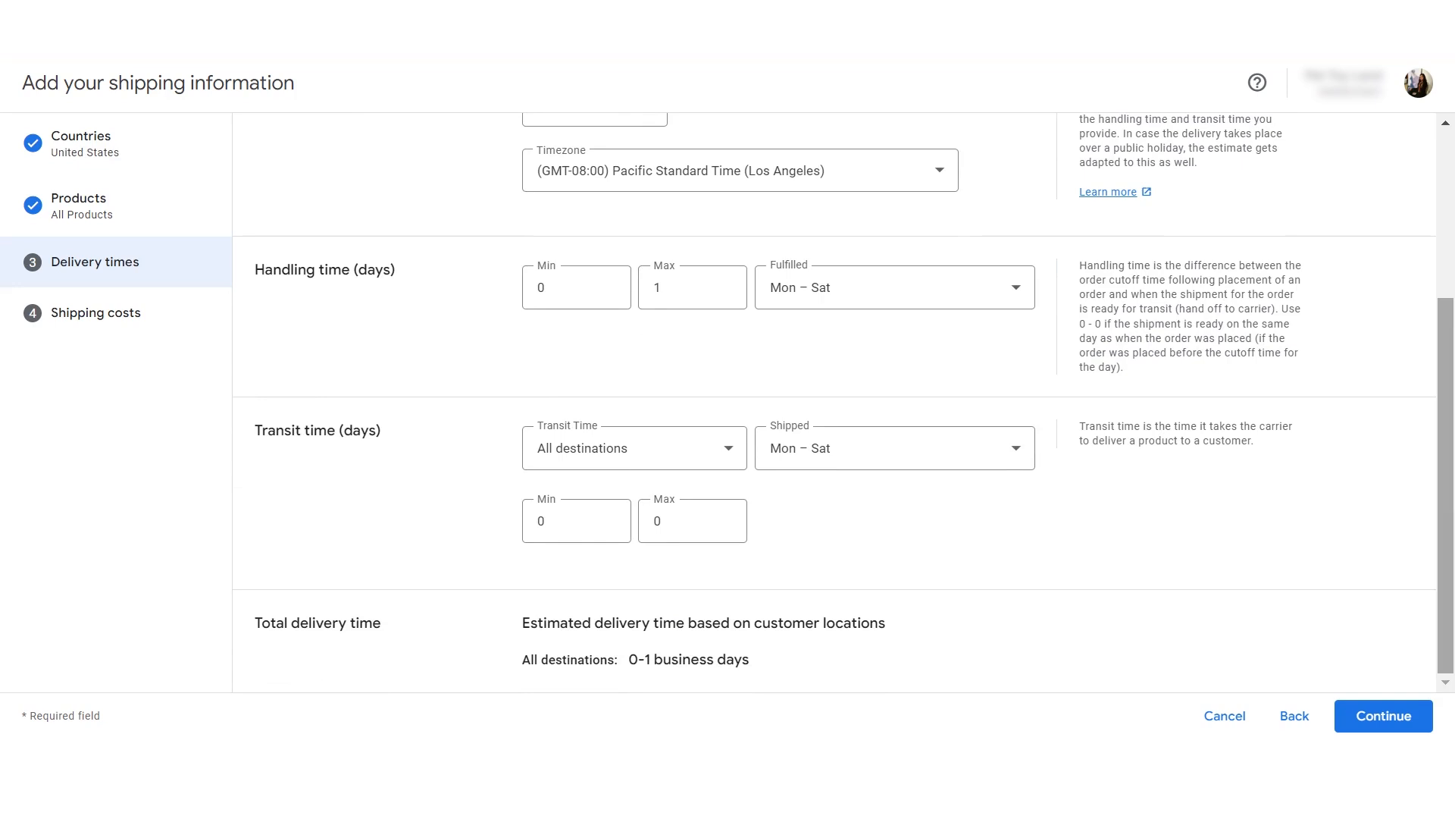
left_click(1376, 715)
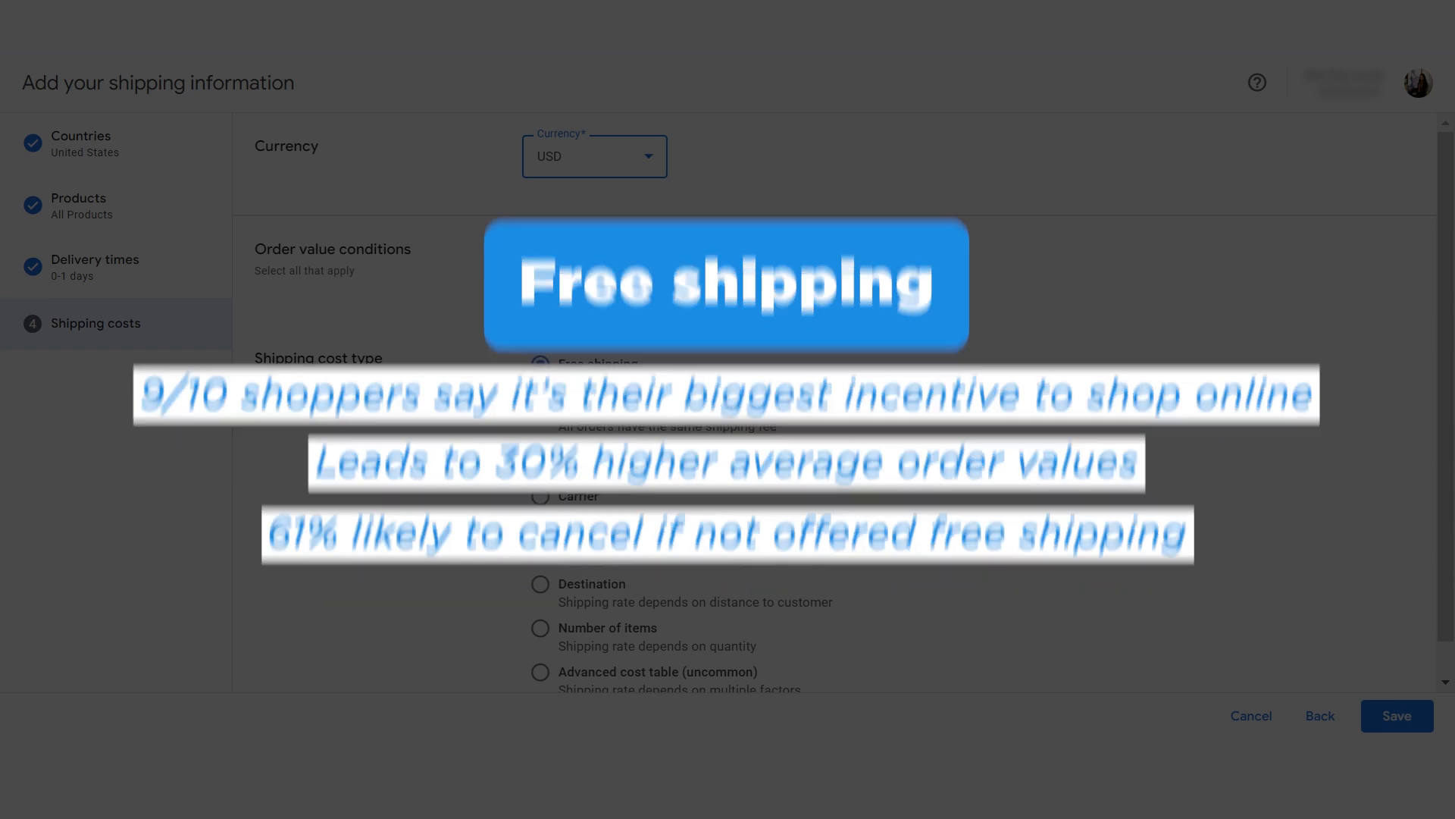
Keep free shipping as the shipping cost type with USD as the currency and save the shipping policy
scroll(1446, 606, "down", 1)
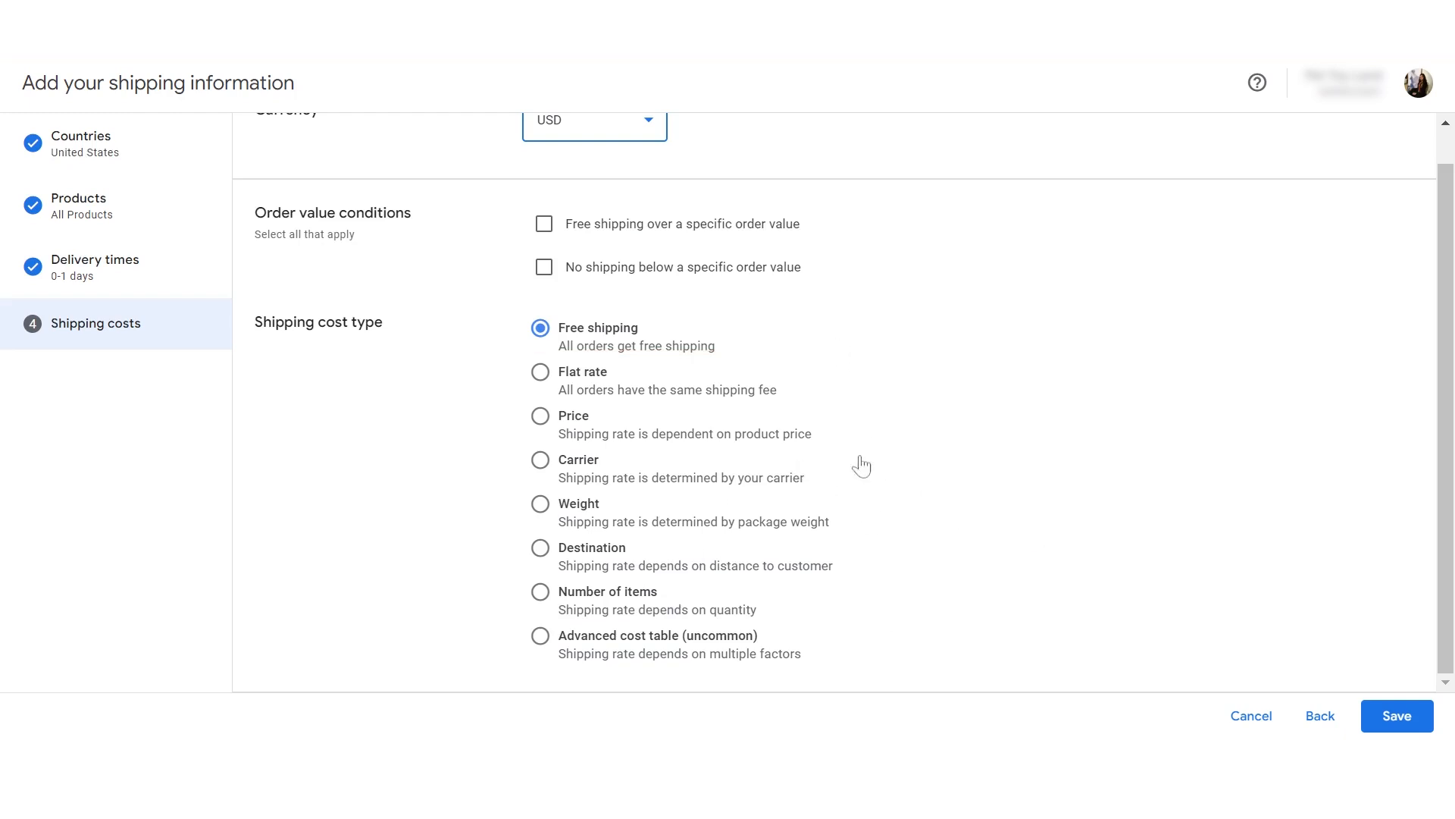
left_click(1397, 715)
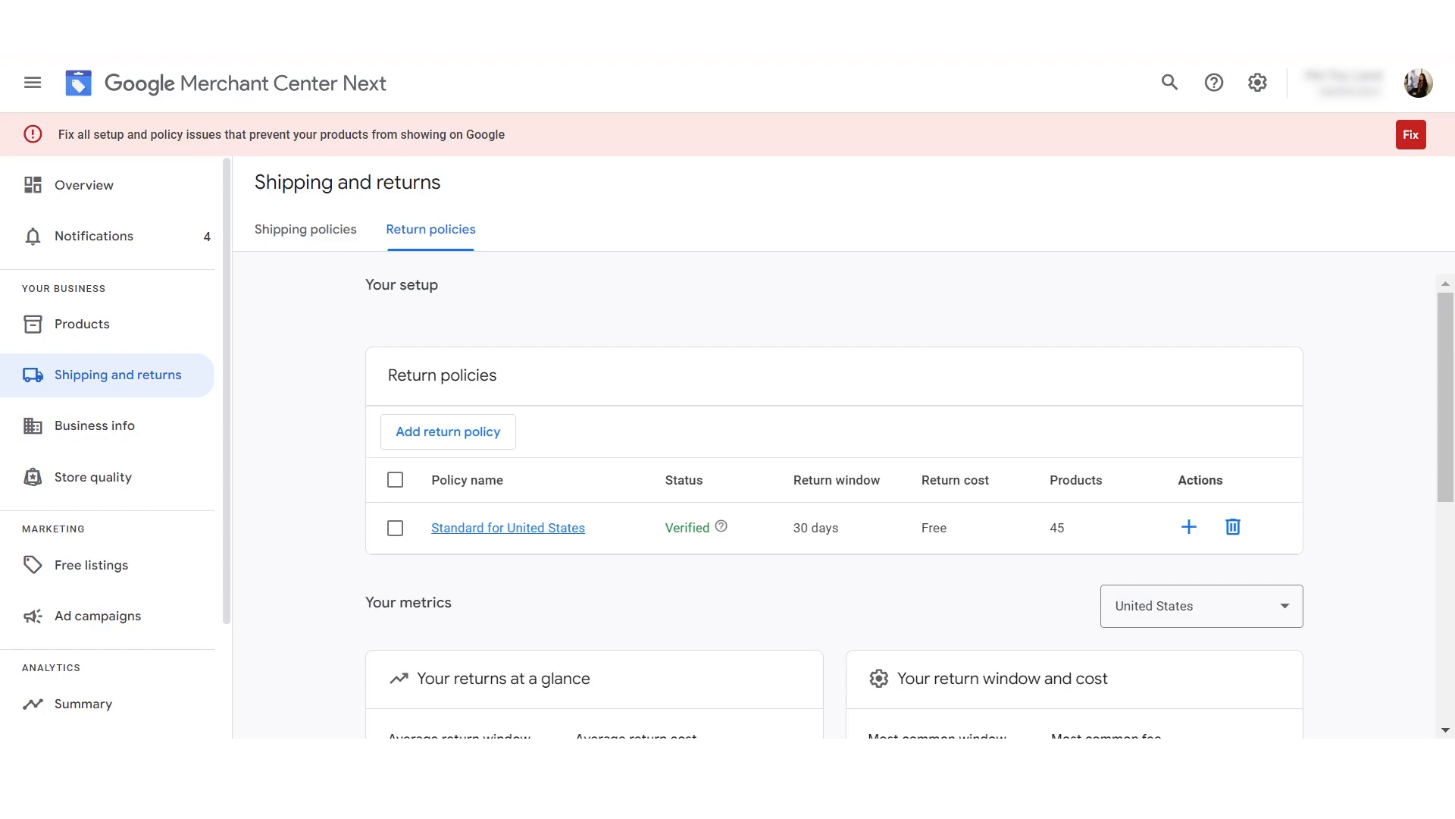
Read through the refund policy template in Google Docs, covering late refunds, delivery, tracking, address changes and order cancellation
scroll(1058, 372, "down", 6)
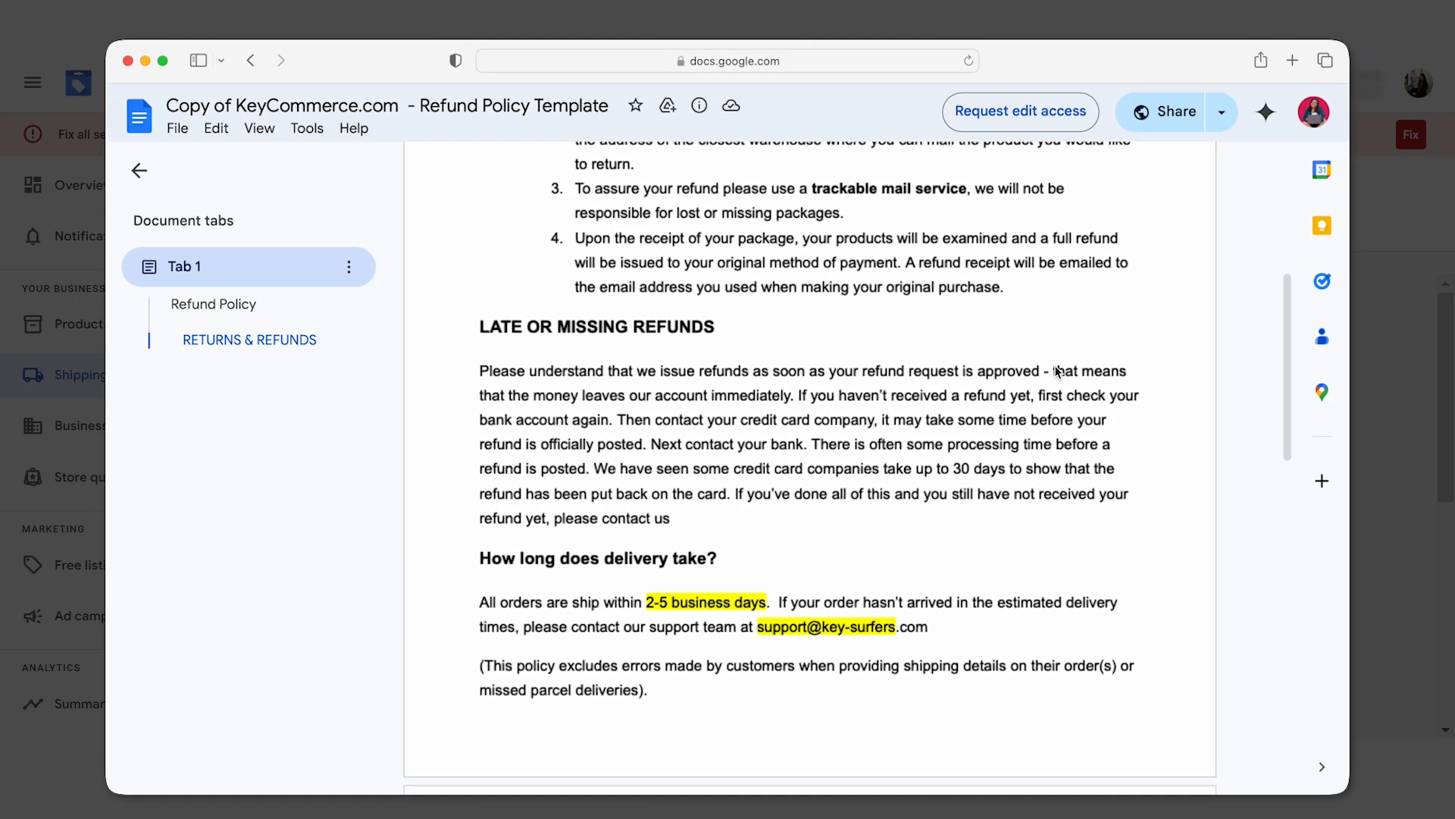
scroll(1057, 371, "down", 5)
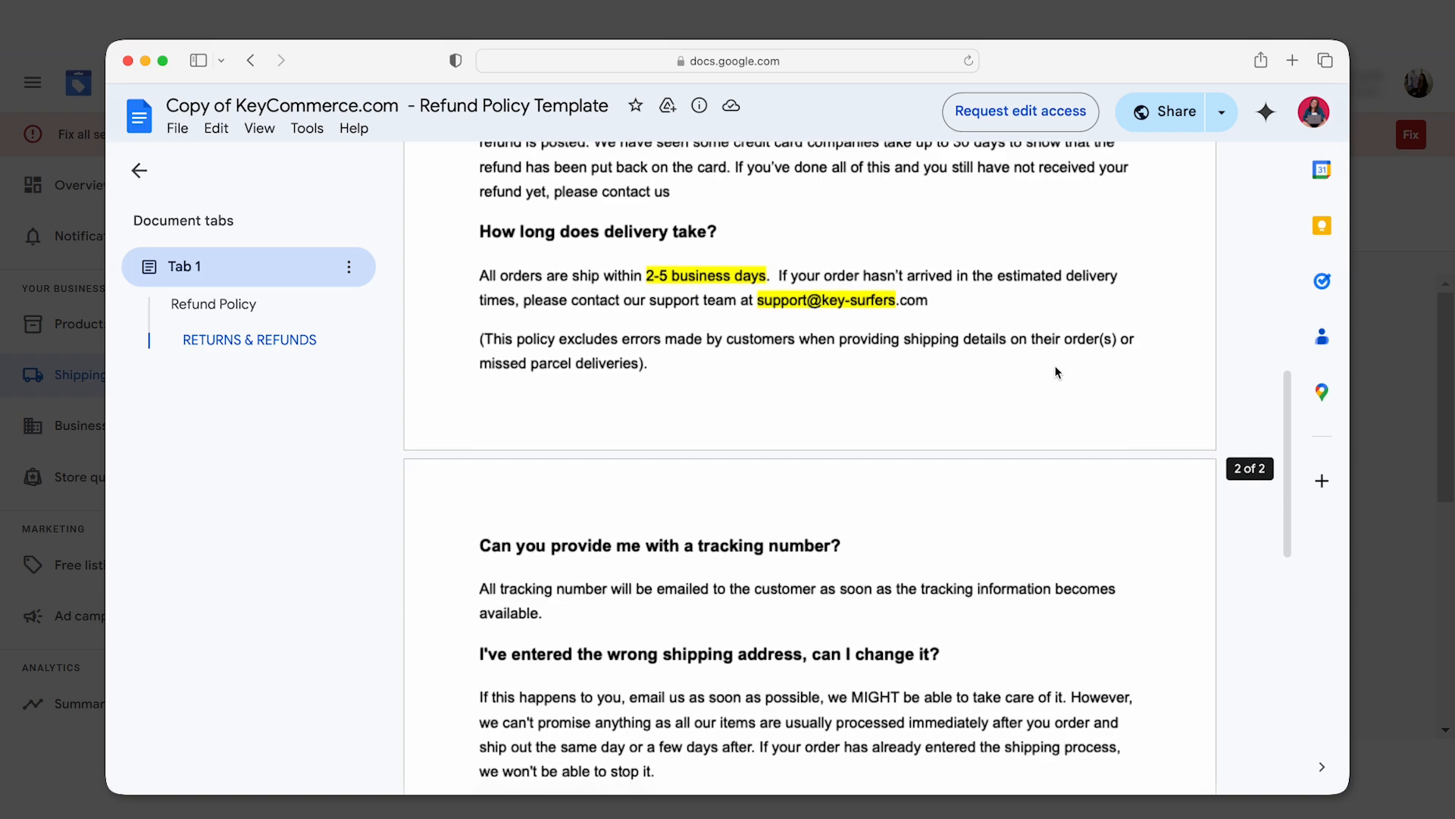
scroll(1057, 371, "down", 5)
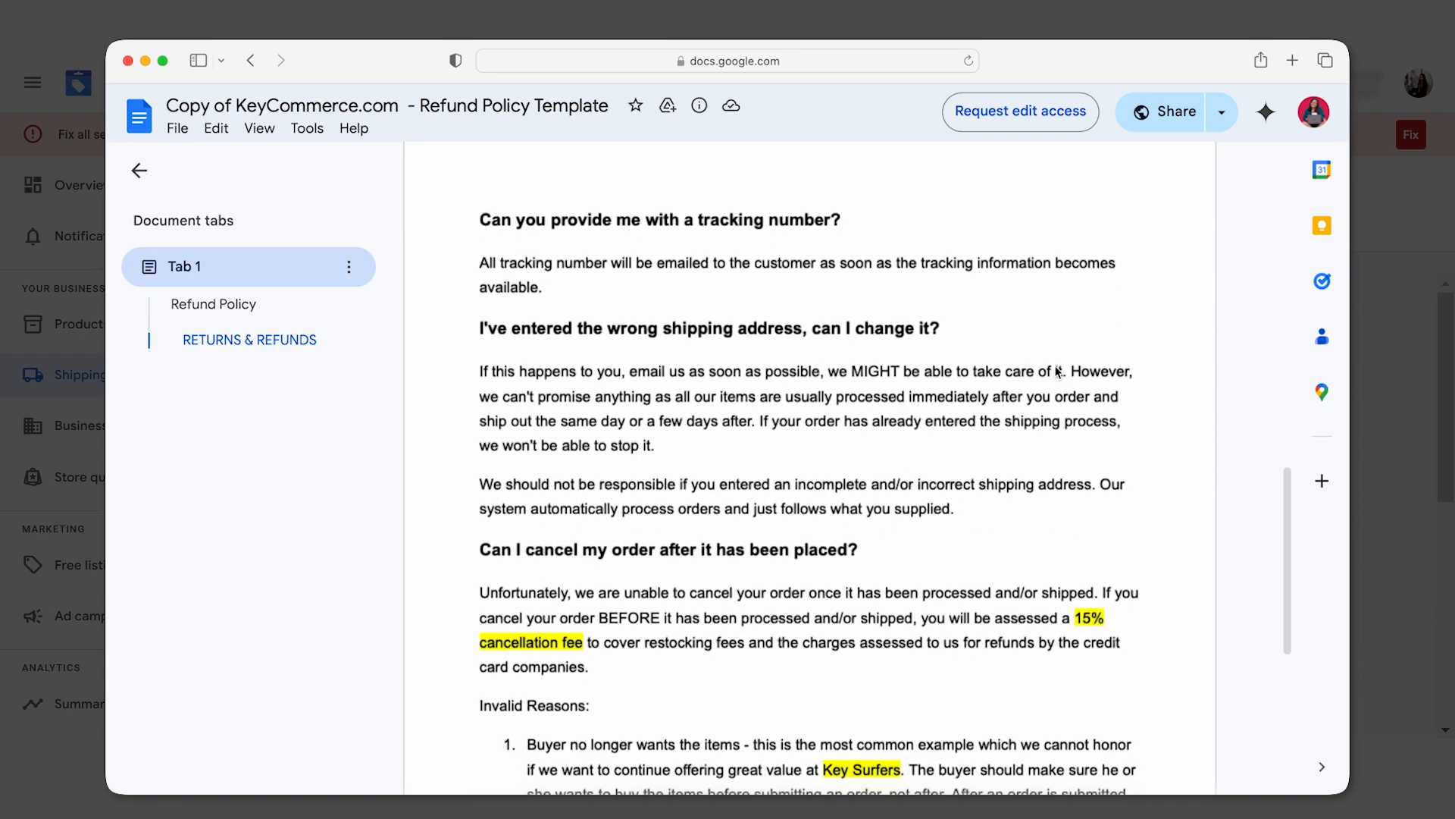
scroll(1057, 372, "down", 5)
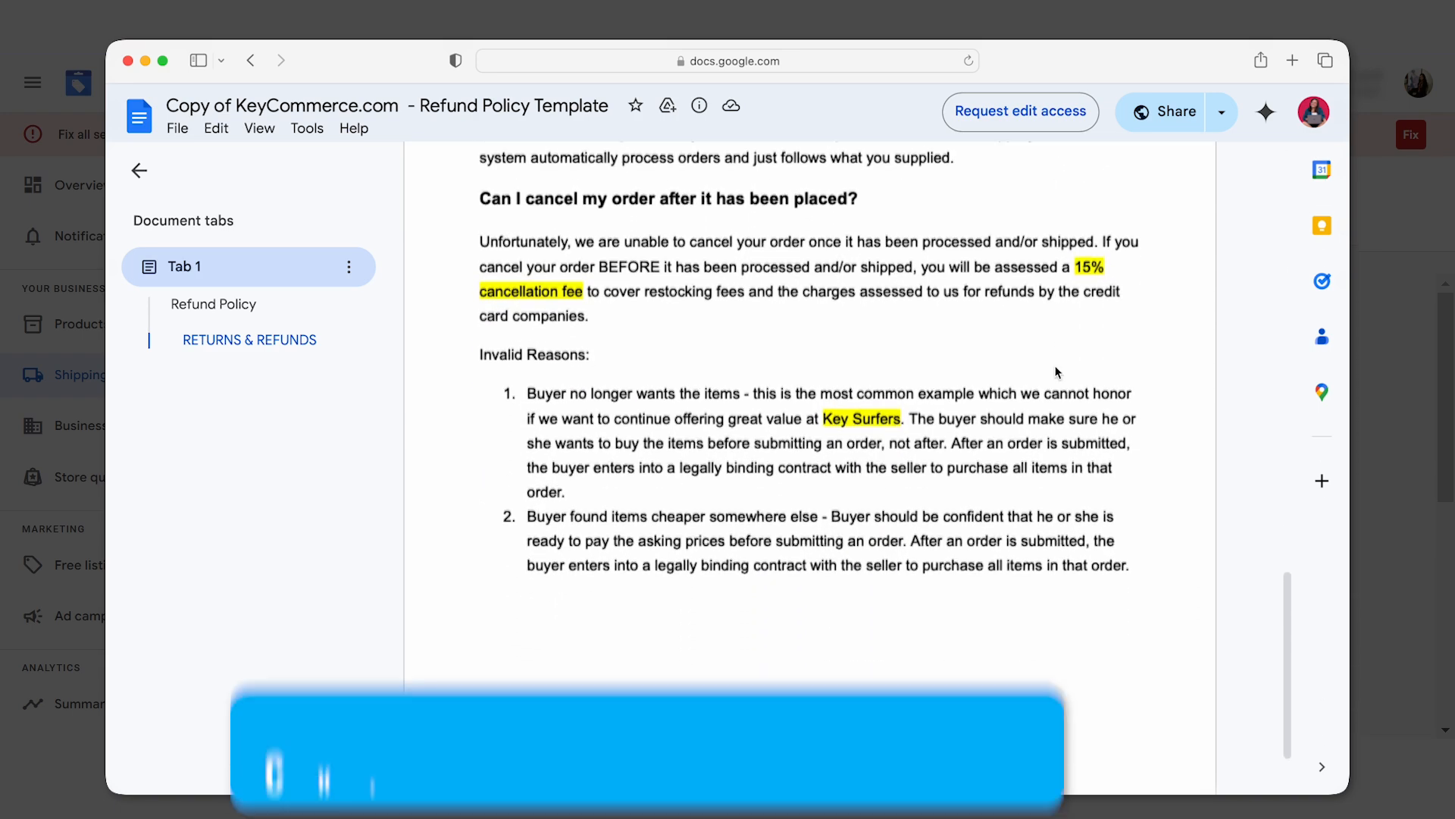
scroll(1057, 372, "down", 2)
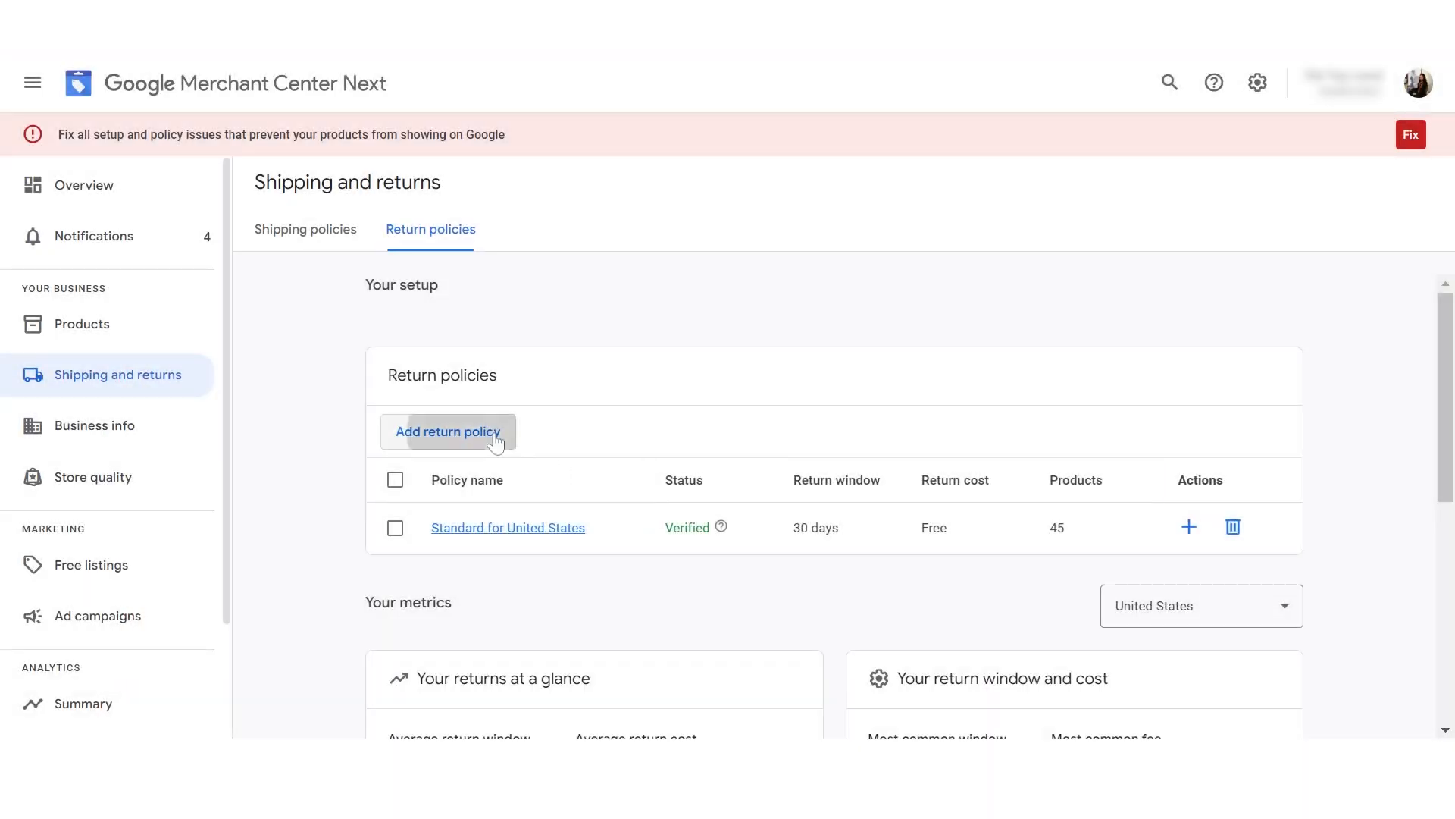
Start a new return policy for the United Kingdom that accepts exchanges and returns of defective and non-defective products
left_click(449, 429)
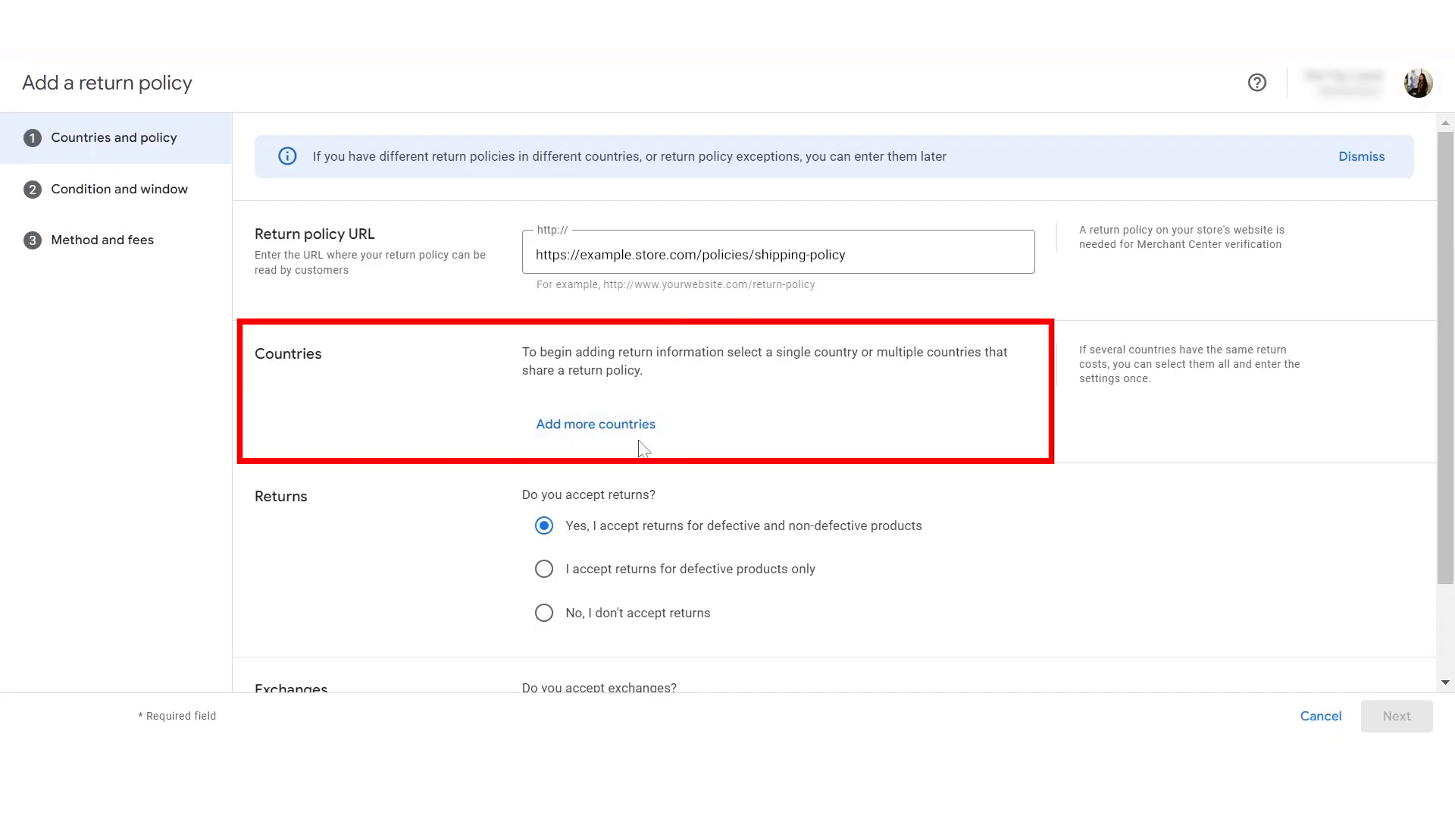
left_click(616, 429)
left_click_drag(882, 332, 879, 549)
left_click(747, 587)
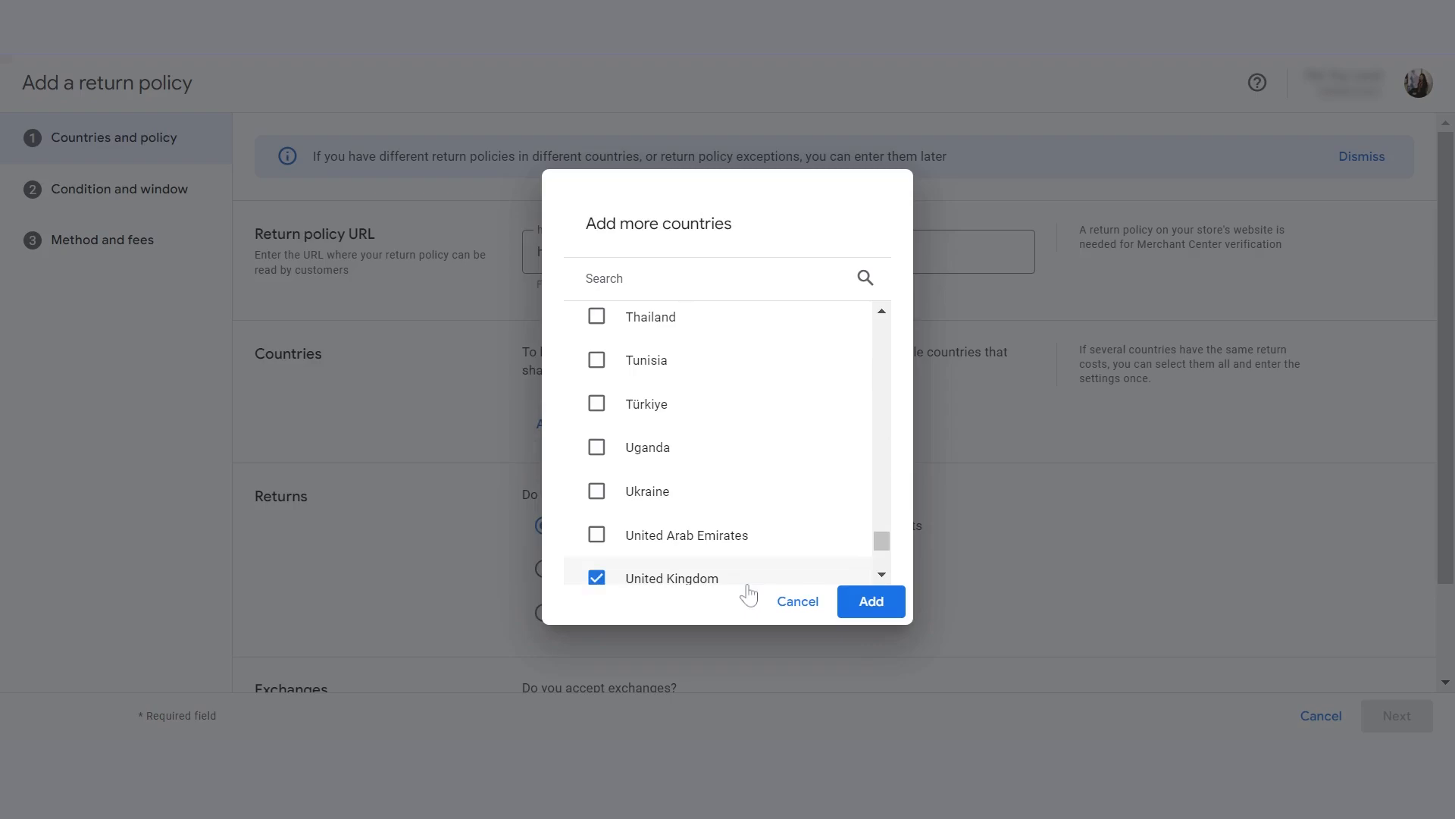
left_click(865, 601)
scroll(598, 491, "down", 2)
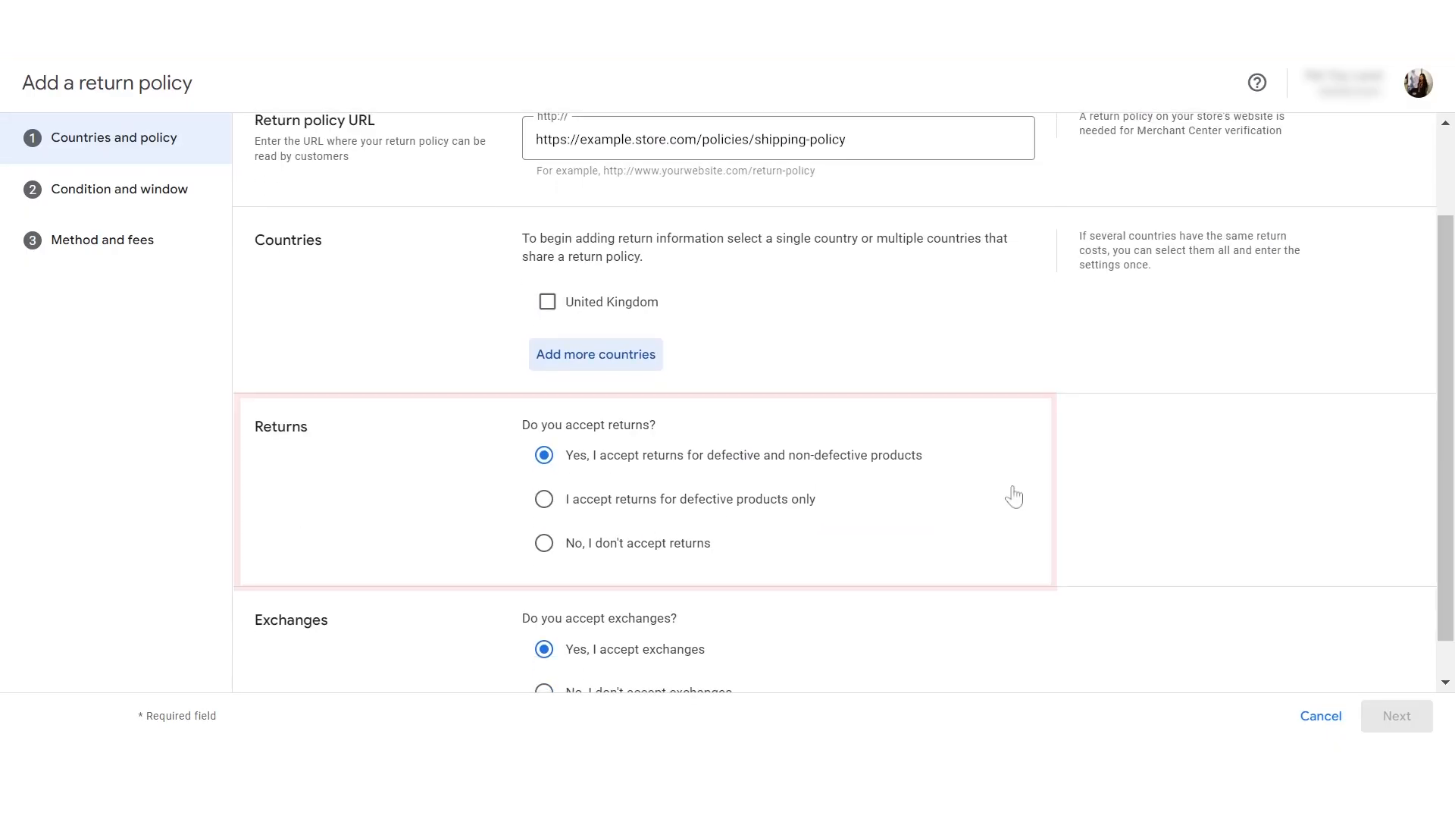
scroll(1014, 496, "down", 1)
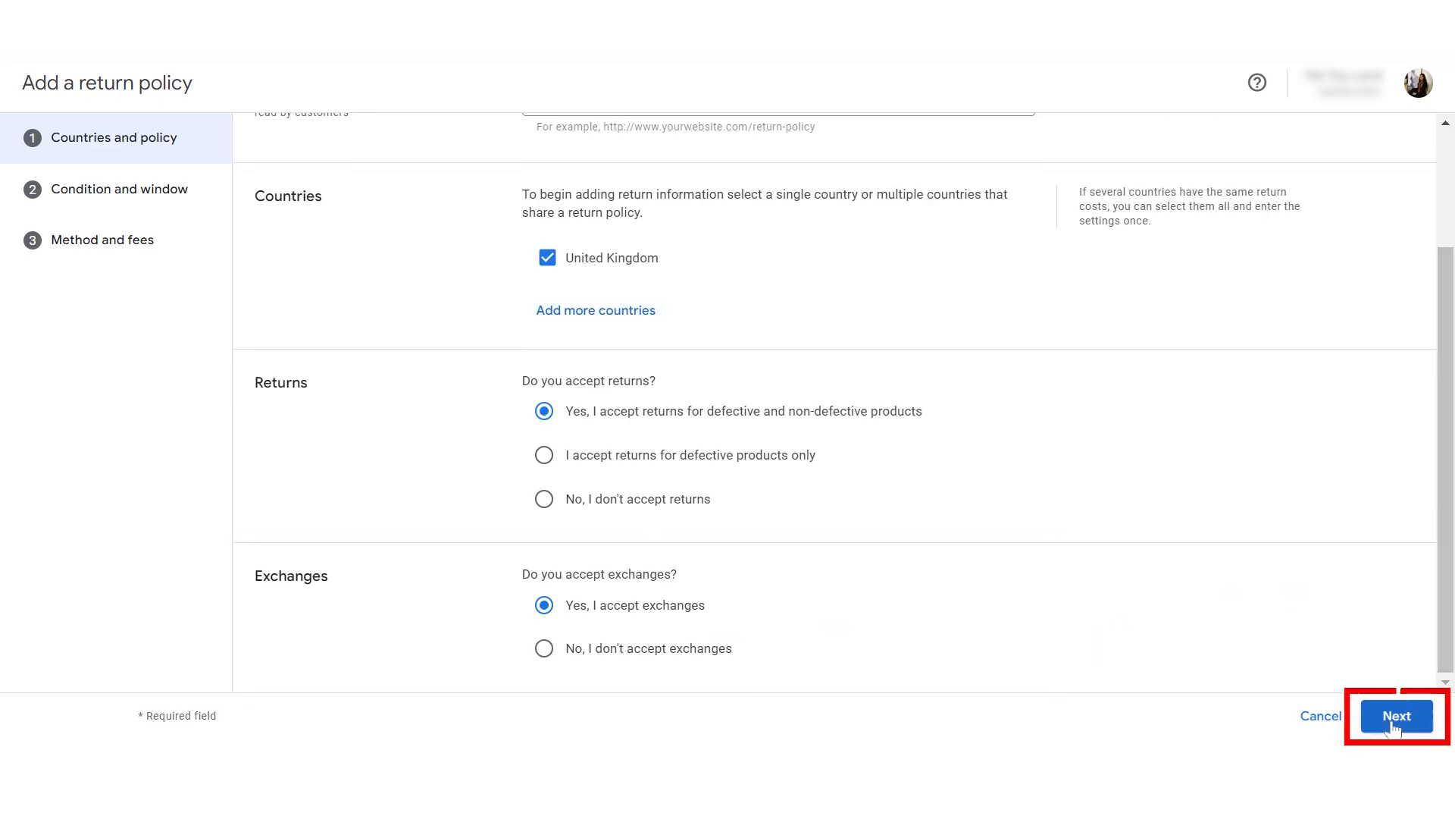
left_click(1397, 715)
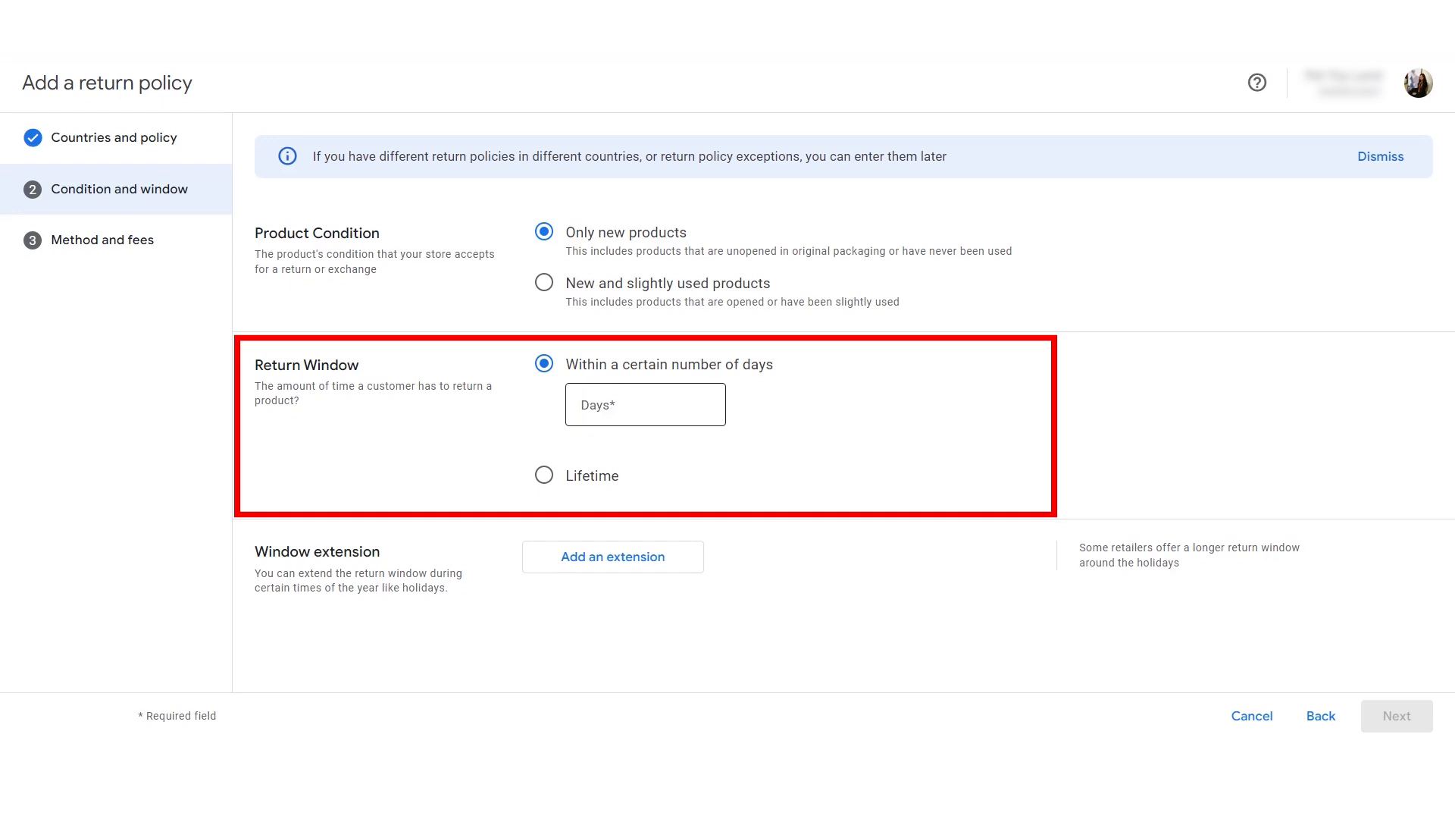
Set the return window to 14 days, accepting only new products, and continue to the method and fees
left_click(645, 405)
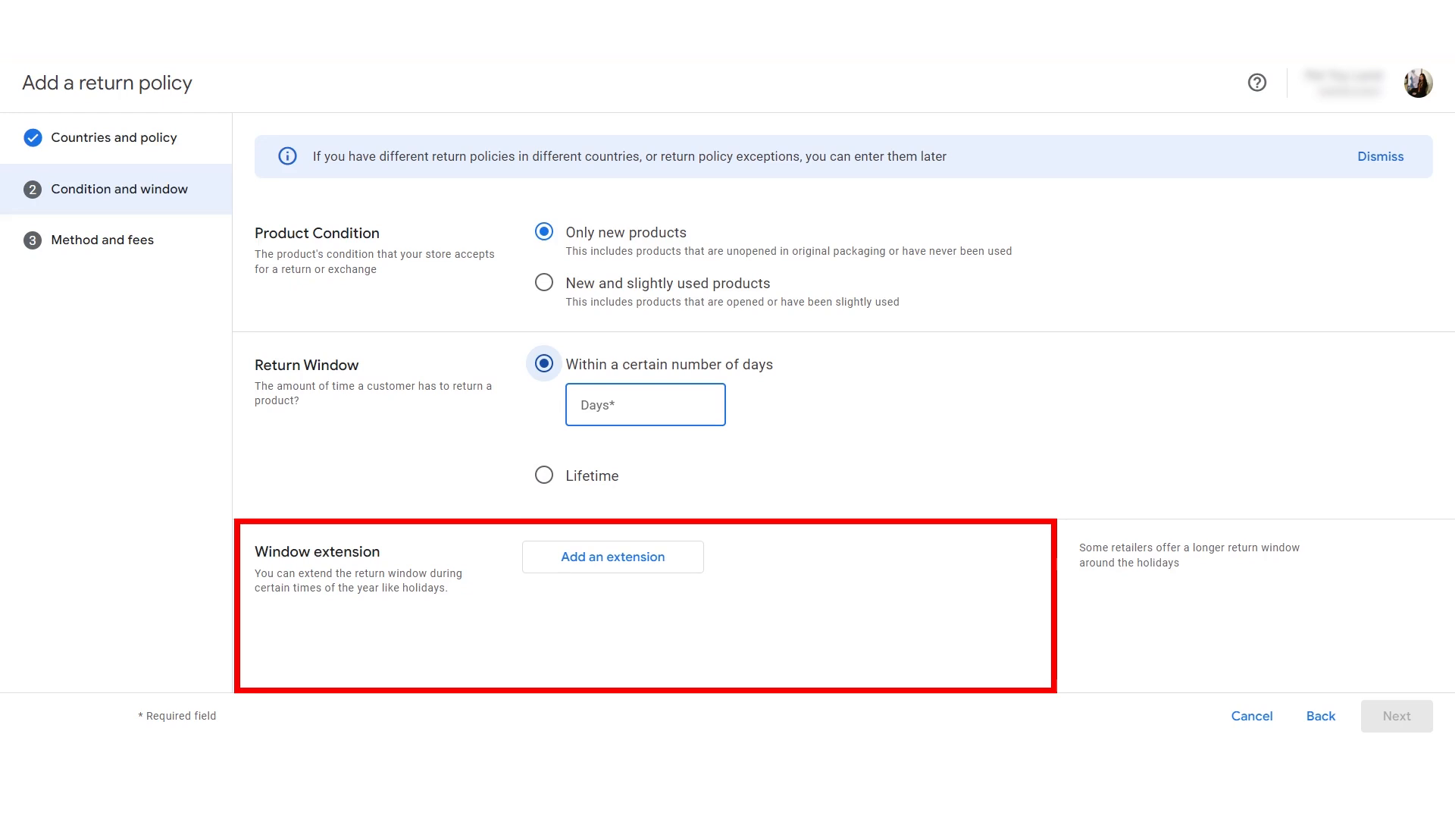
type("14")
left_click(1395, 716)
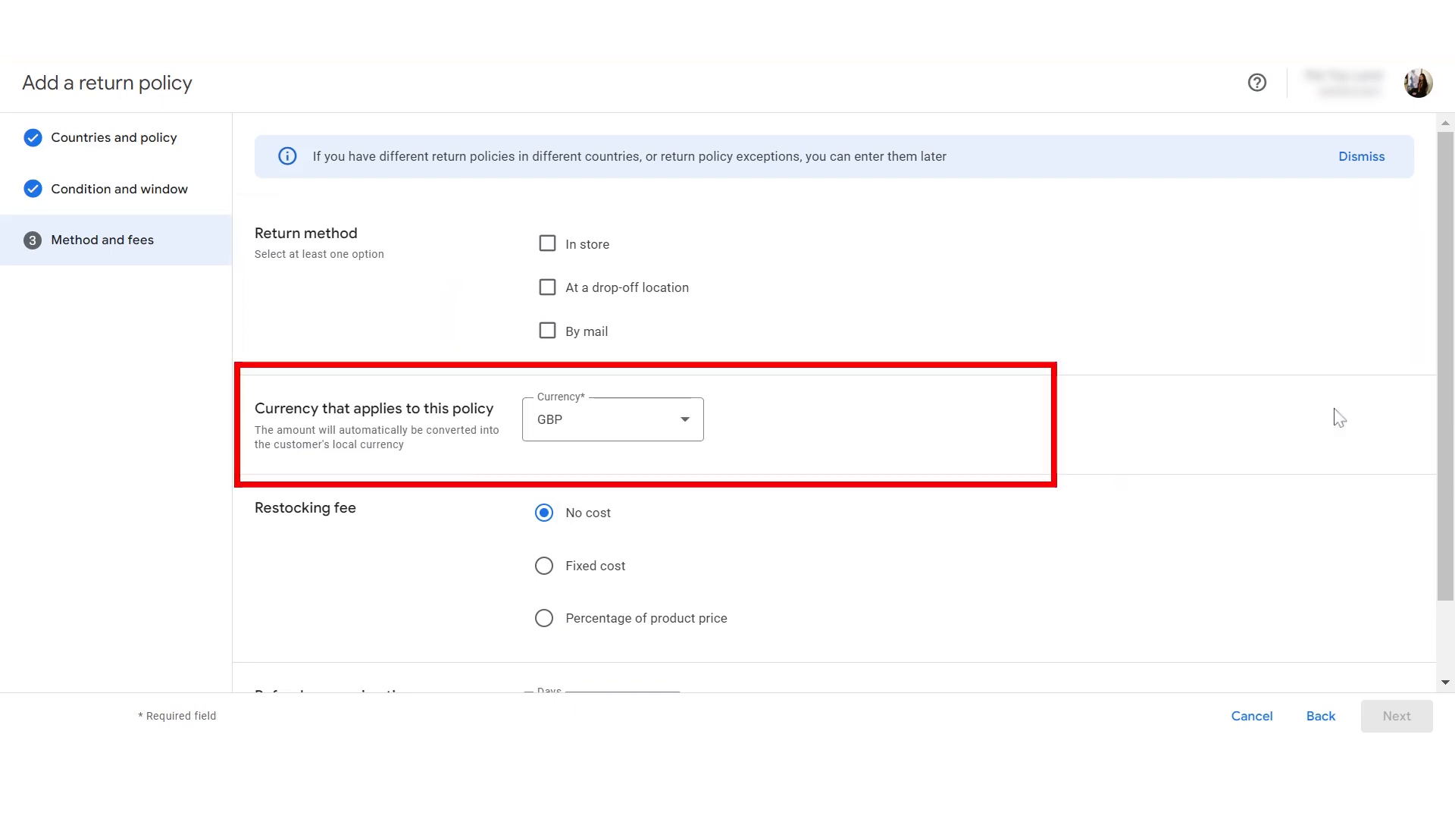
Set the return method to in store, with no restocking fee and a refund processing time of 15 days
scroll(1117, 465, "down", 1)
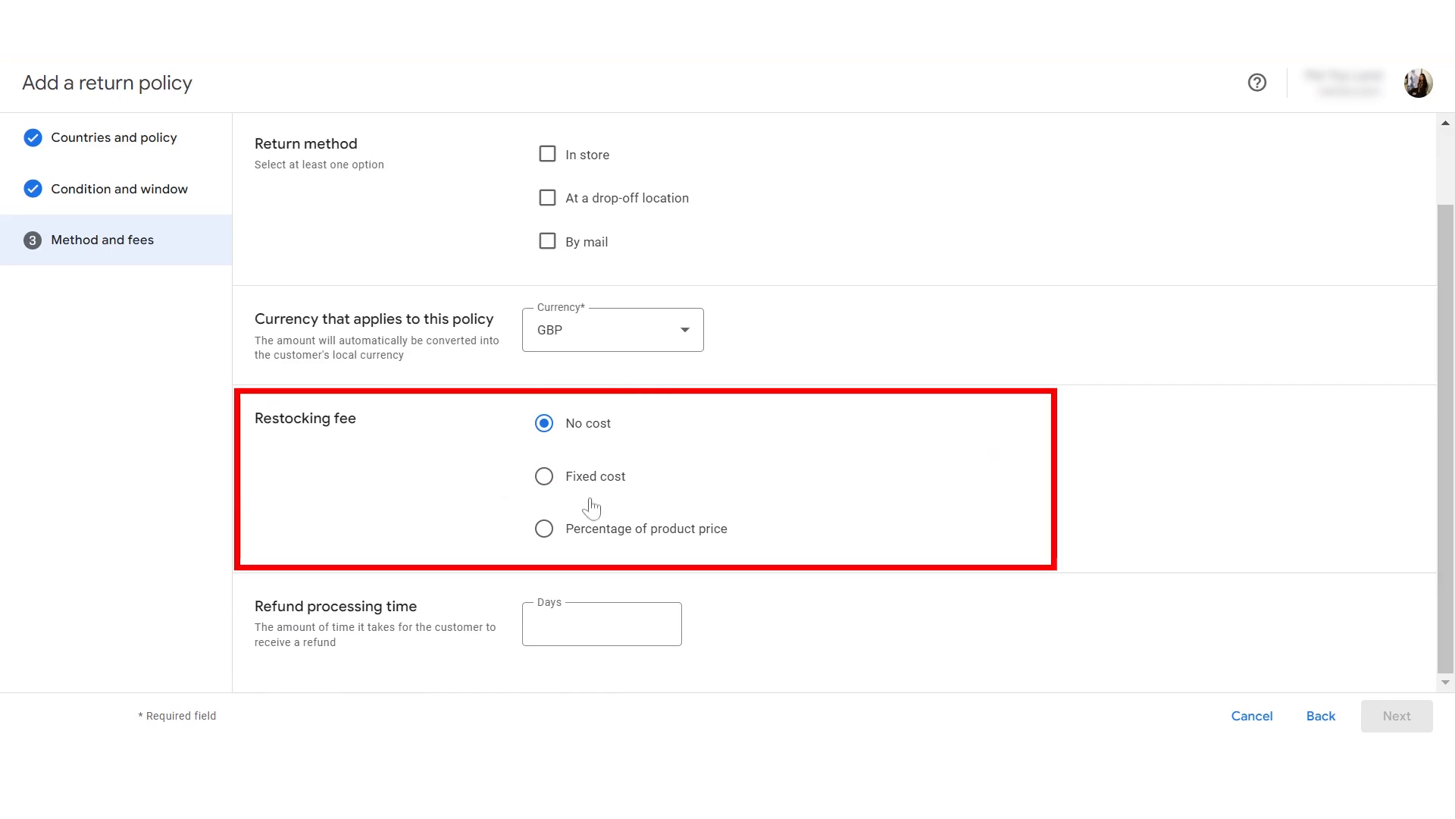
left_click(543, 476)
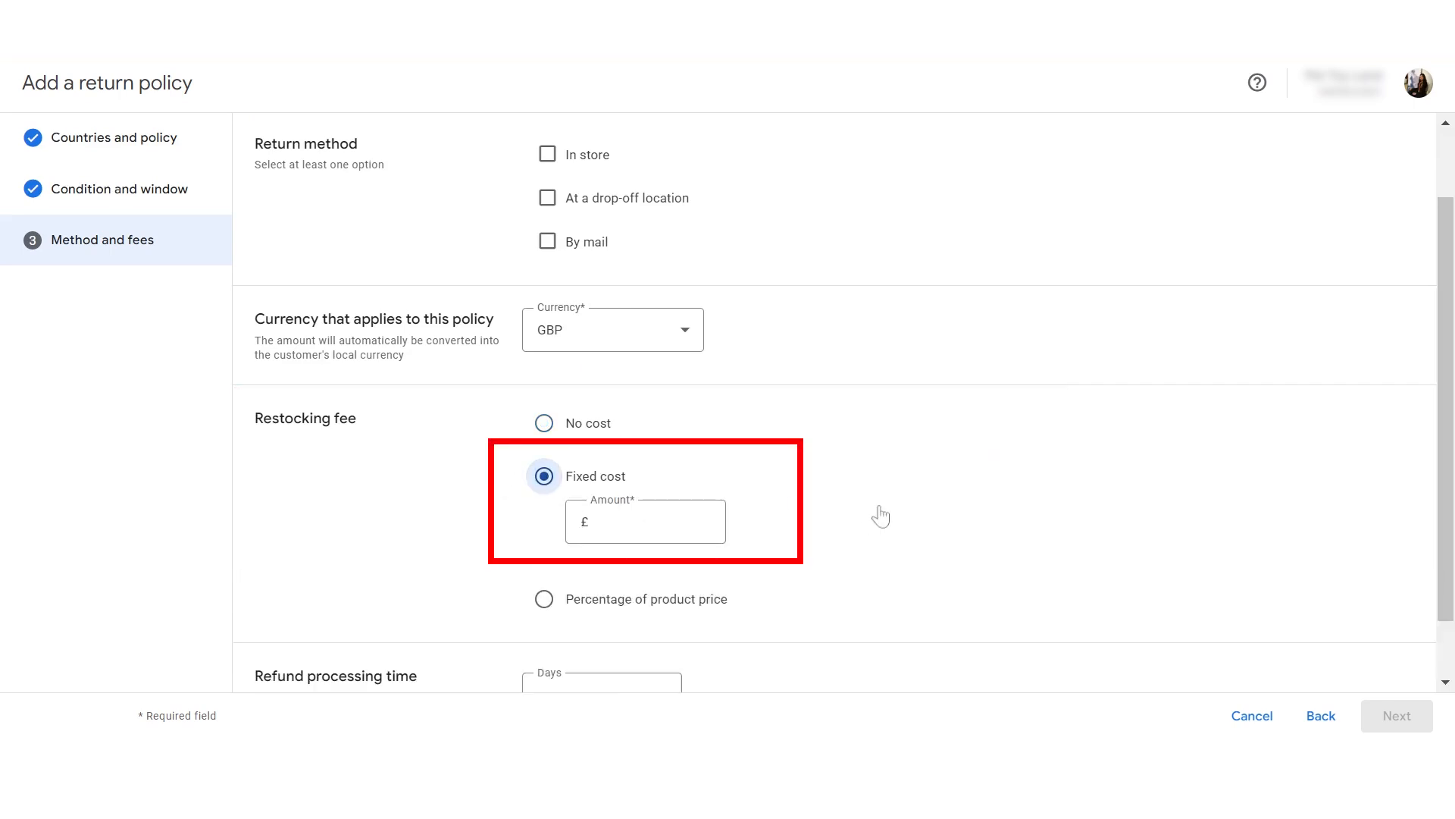
left_click(544, 423)
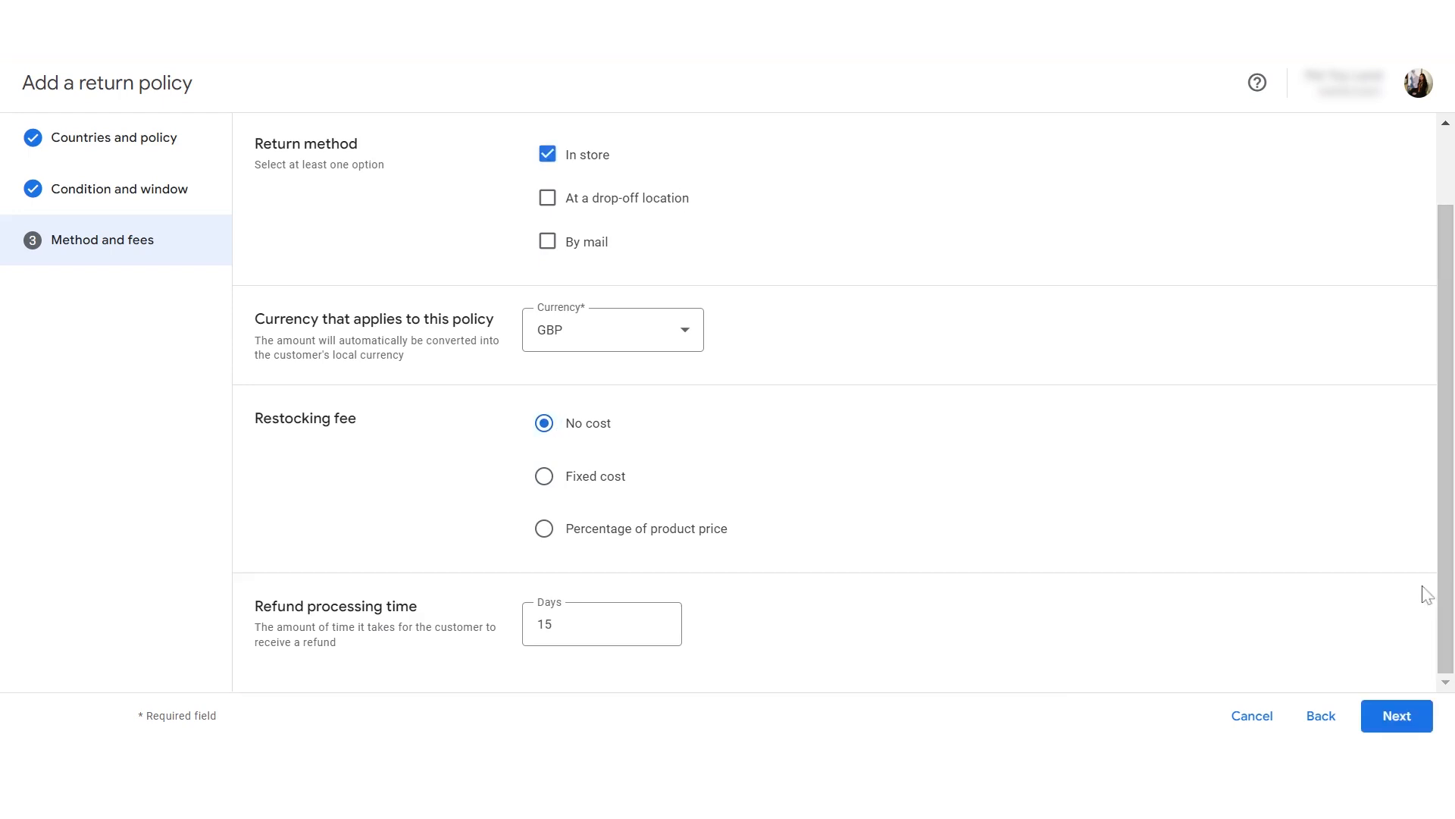
left_click(1397, 719)
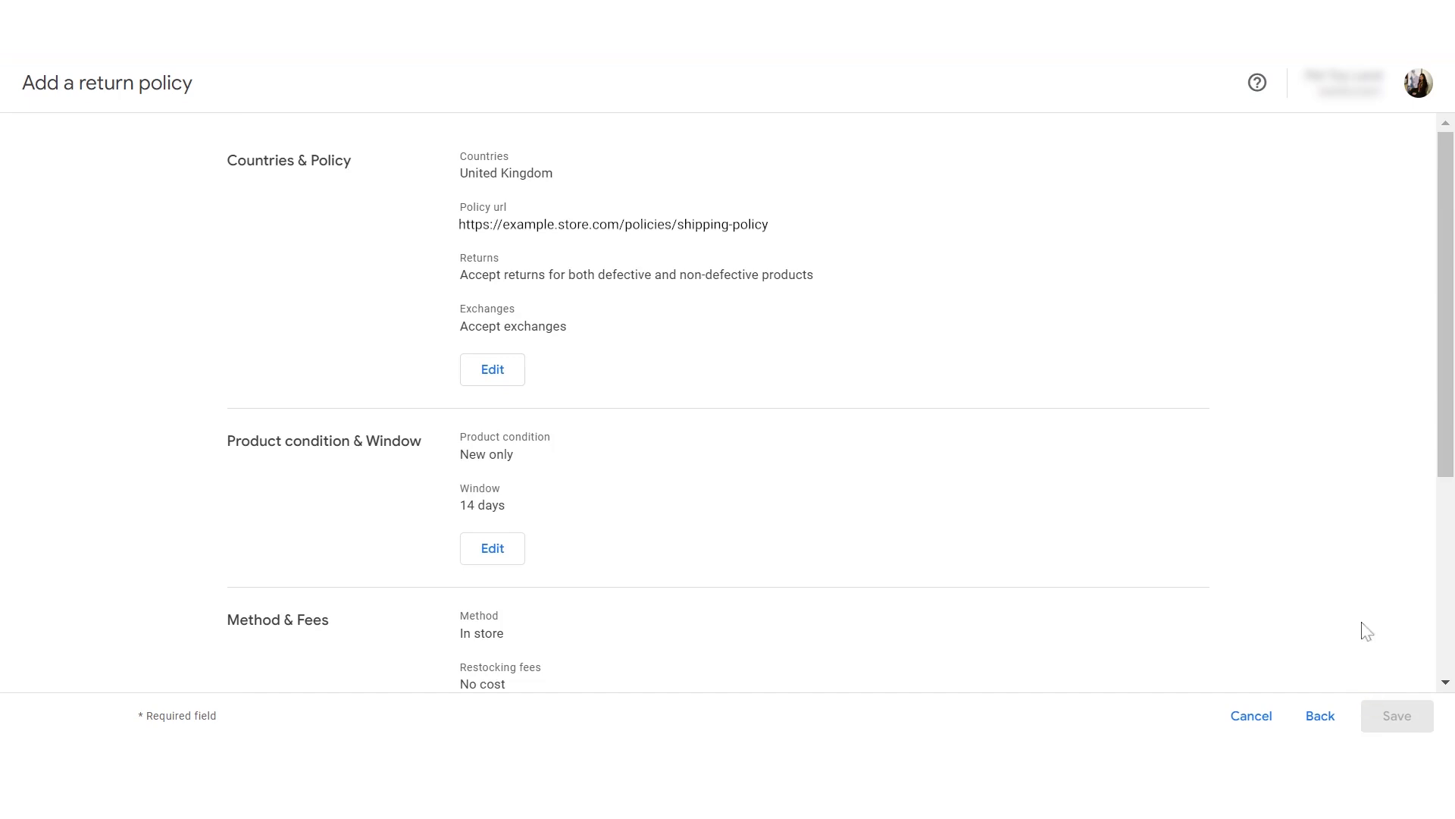
Review the return policy summary, including the product condition, return window, method, restocking fees and refund processing time
left_click_drag(1446, 447, 1445, 529)
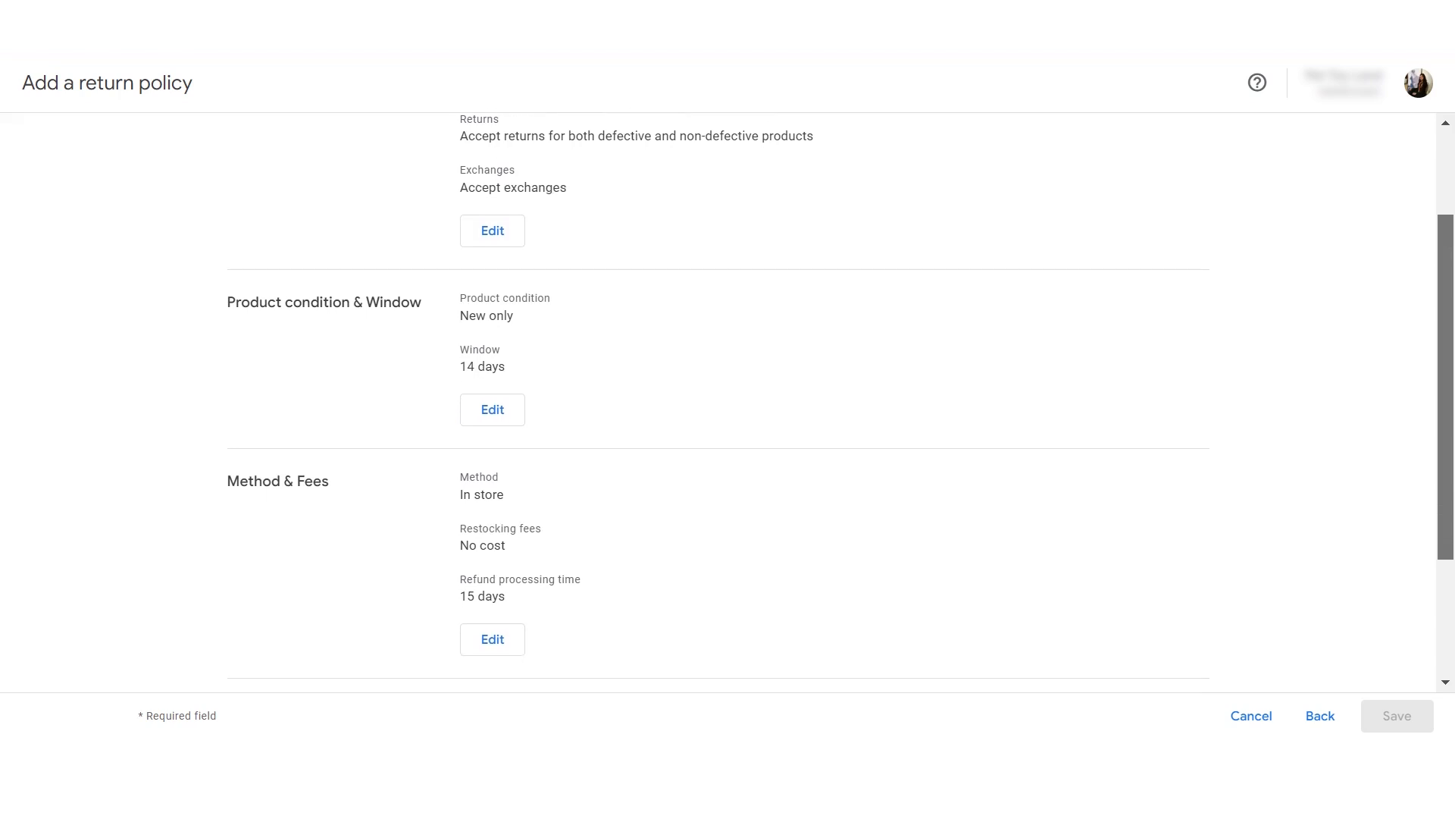
left_click_drag(1446, 530, 1445, 535)
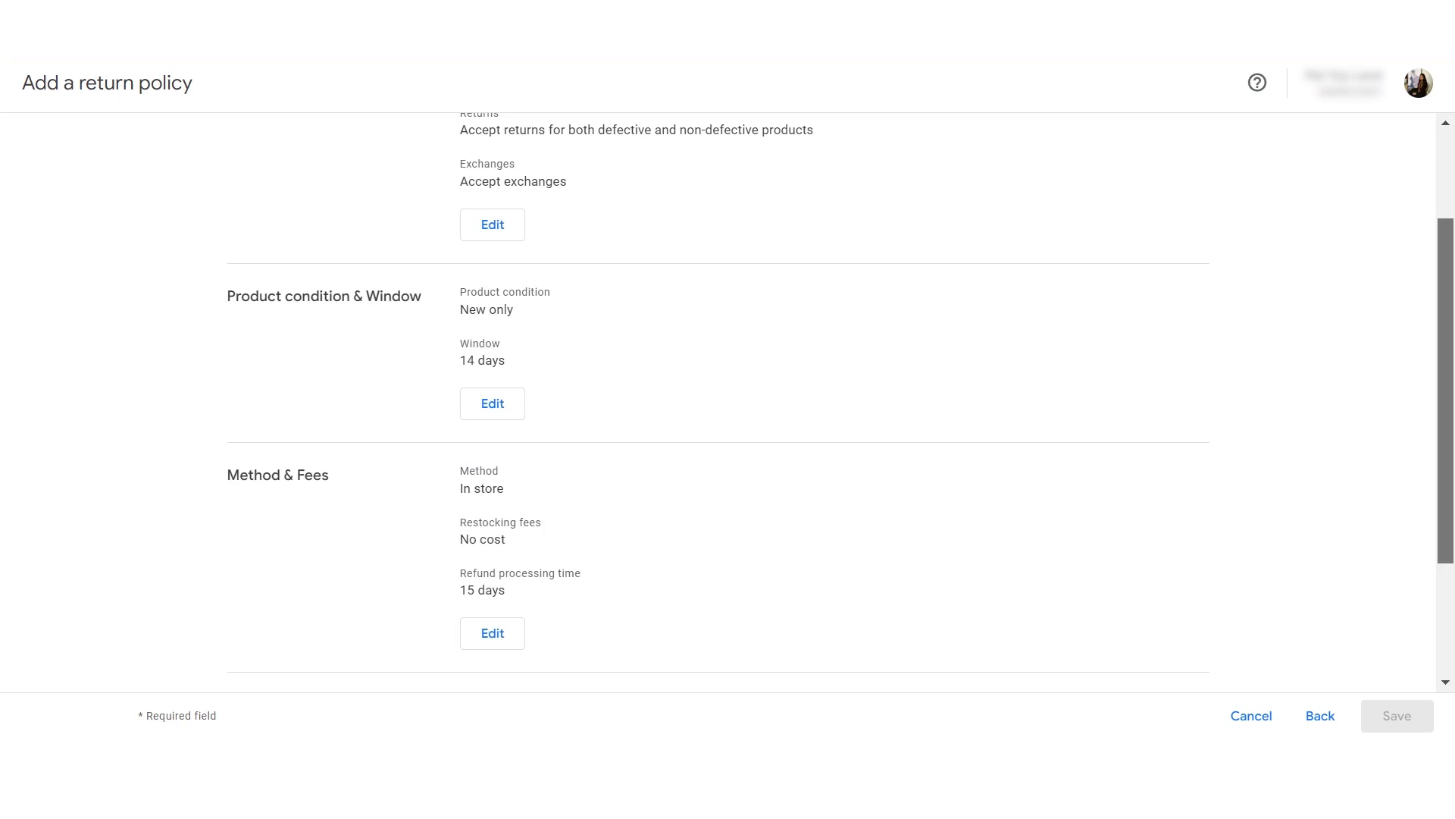
left_click_drag(1445, 391, 1446, 391)
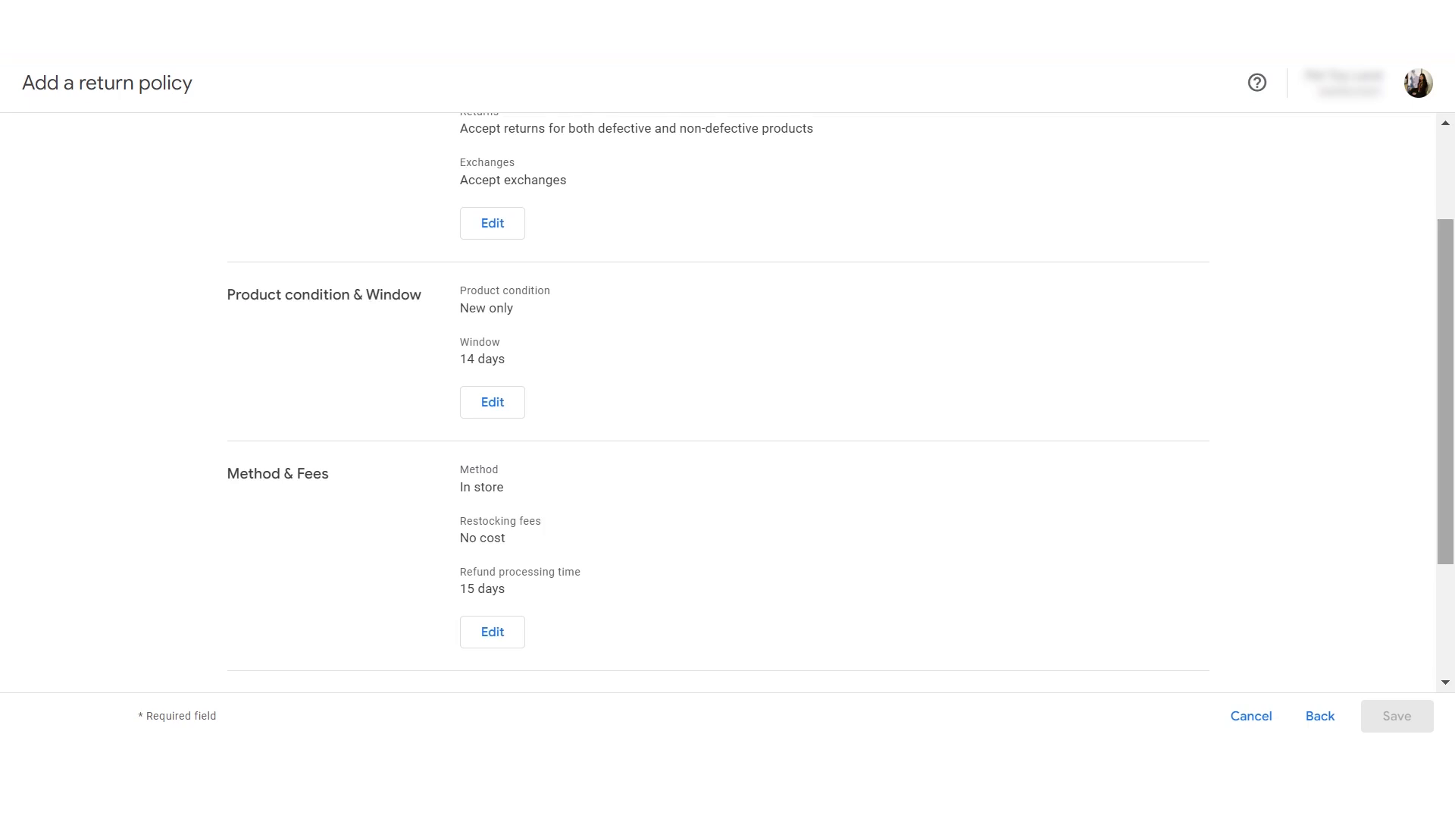